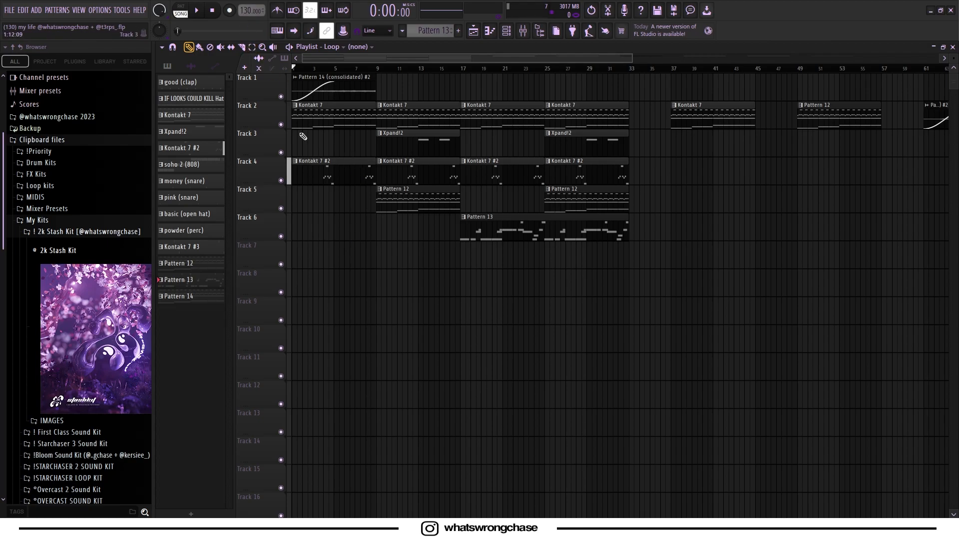
Play back the Kontakt 7 pattern from Track 2 in the piano roll and highlight its low A3, B3 and C#4 notes
scroll(325, 155, "up", 2)
scroll(321, 122, "up", 2)
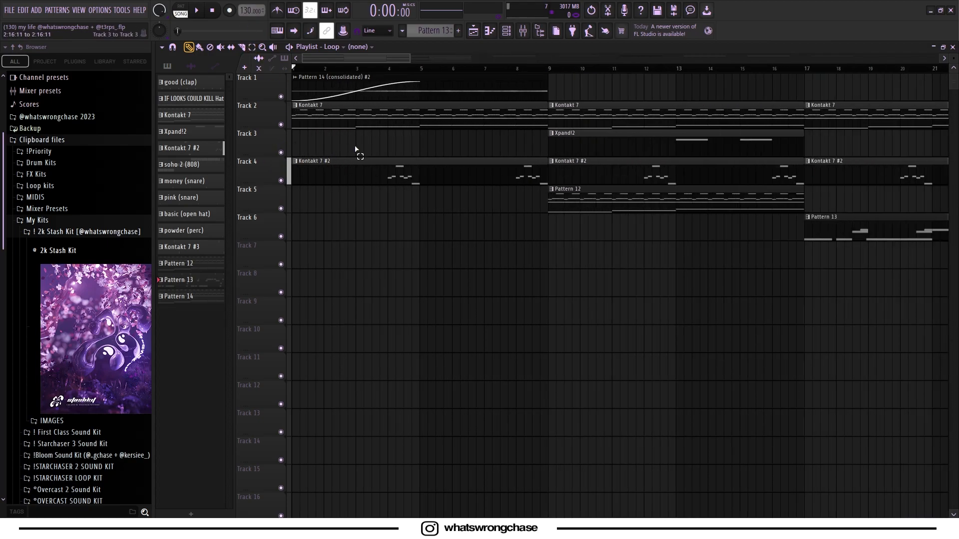
scroll(355, 150, "down", 1)
double_click(337, 121)
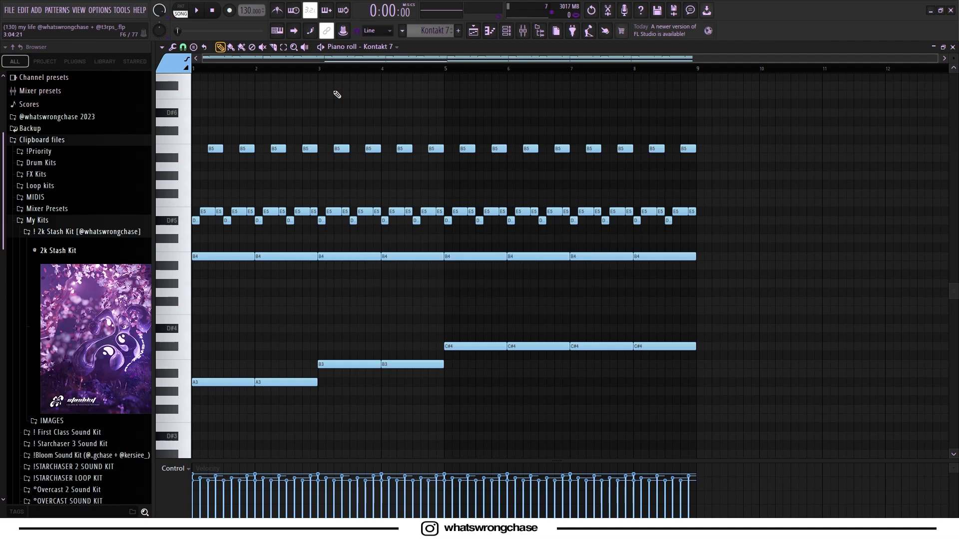
key("space")
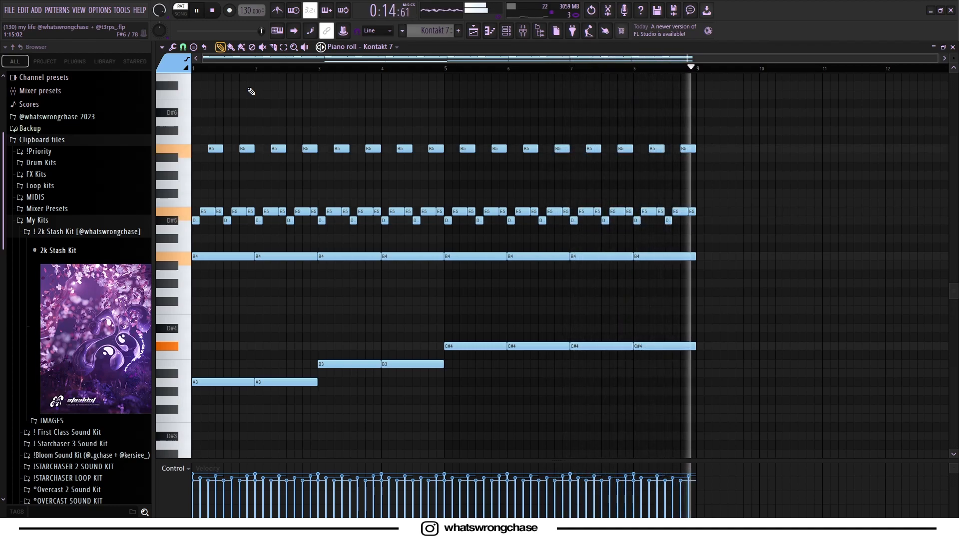
key("space")
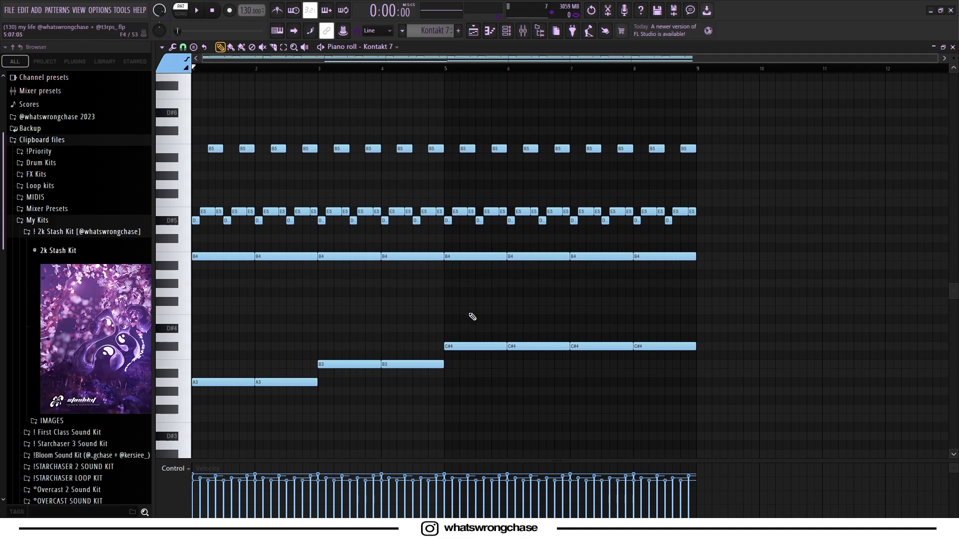
left_click_drag(715, 439, 181, 326)
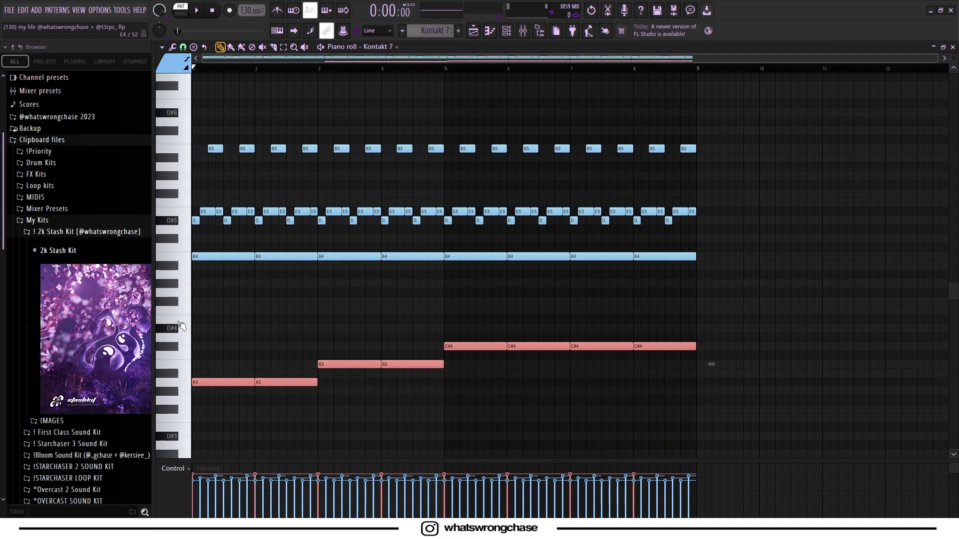
left_click(344, 306)
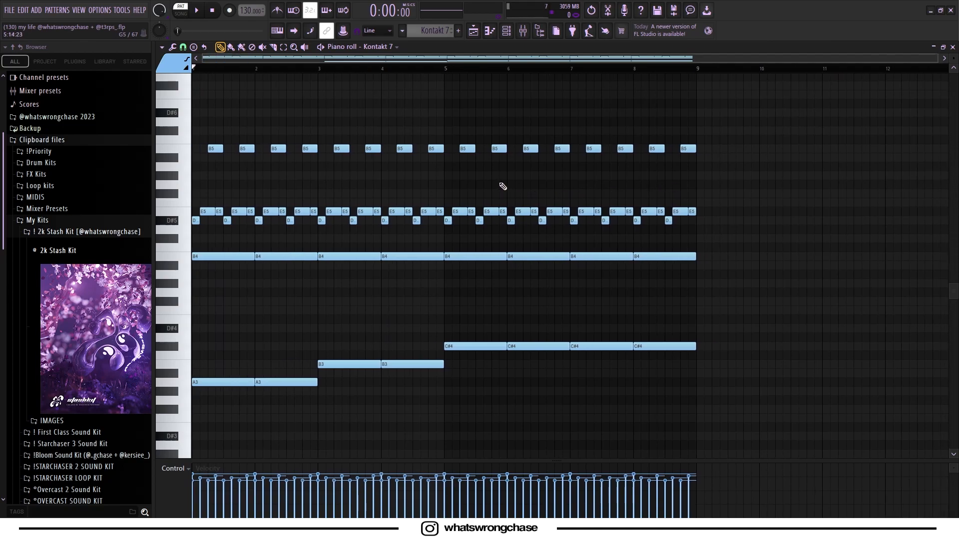
Open the Kontakt 7 #2 pattern from Track 4 in the piano roll, play it back and highlight its notes
key("Down")
scroll(391, 149, "up", 2)
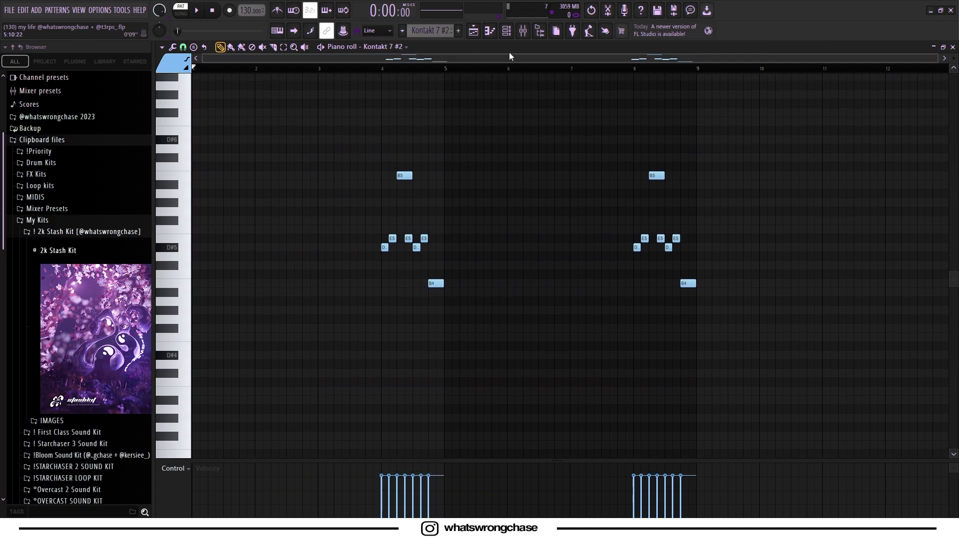
left_click(506, 31)
key("F5")
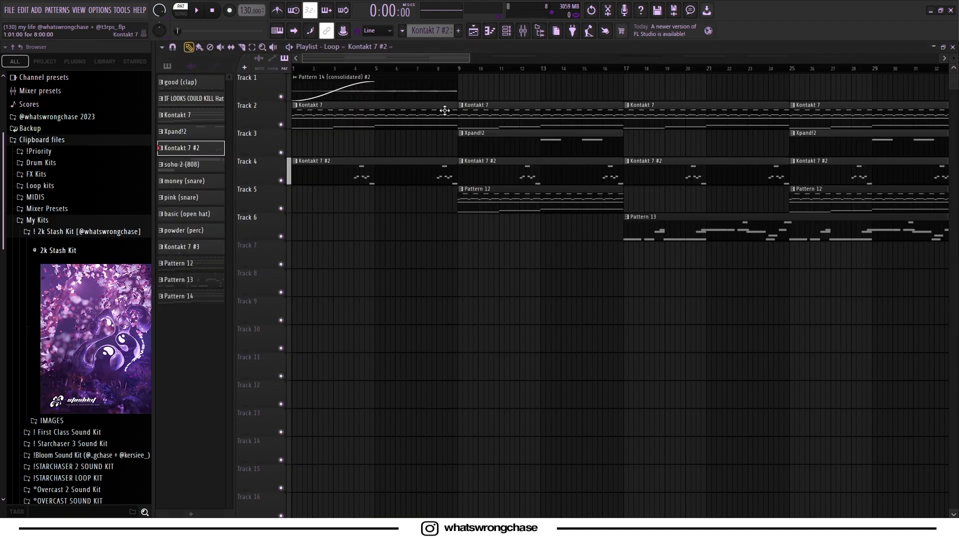
double_click(331, 182)
left_click(320, 68)
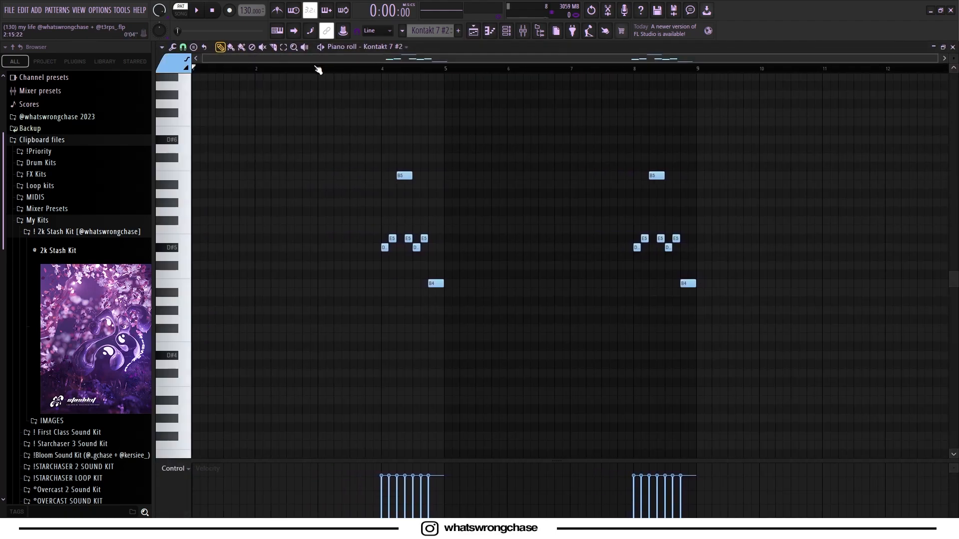
key("space")
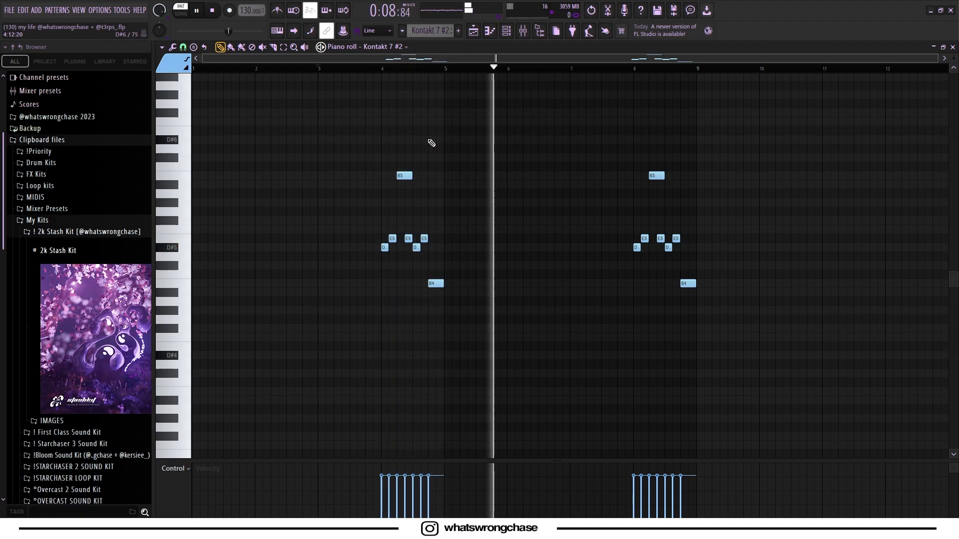
left_click(619, 69)
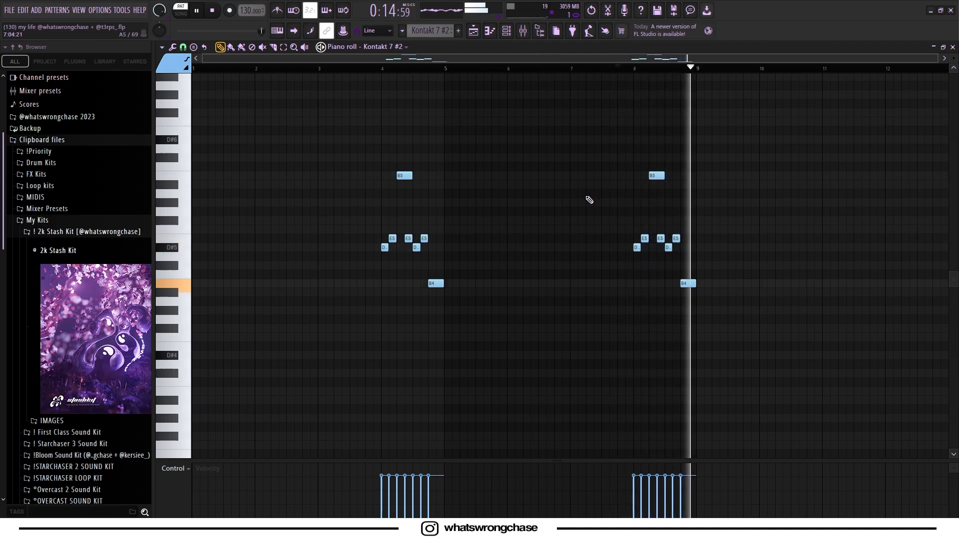
key("space")
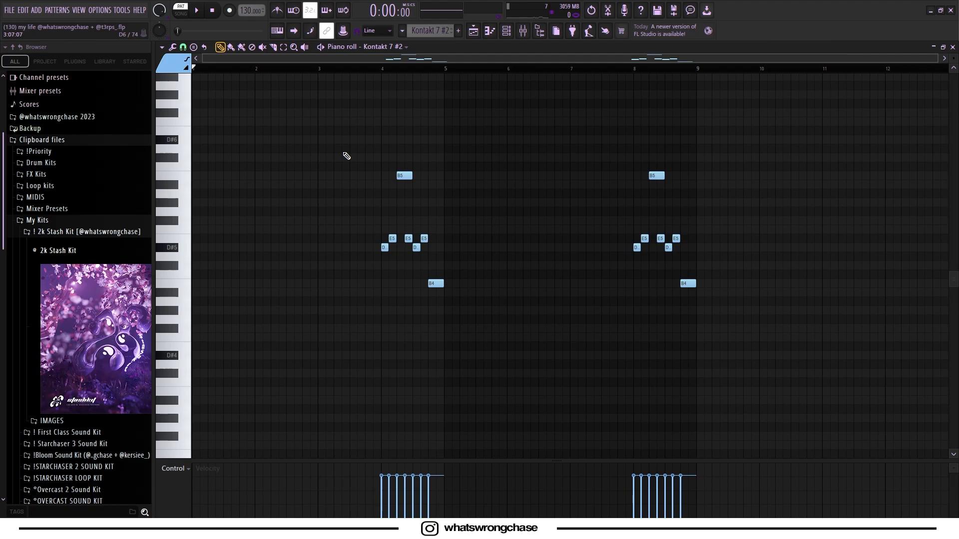
left_click_drag(327, 156, 748, 316)
left_click_drag(328, 135, 811, 362)
left_click(803, 359, "ctrl")
Open Pattern 12 from Track 5 and examine the preset loaded in its Serum channel's plugin window
left_click(506, 30)
double_click(470, 204)
scroll(497, 156, "left", 3)
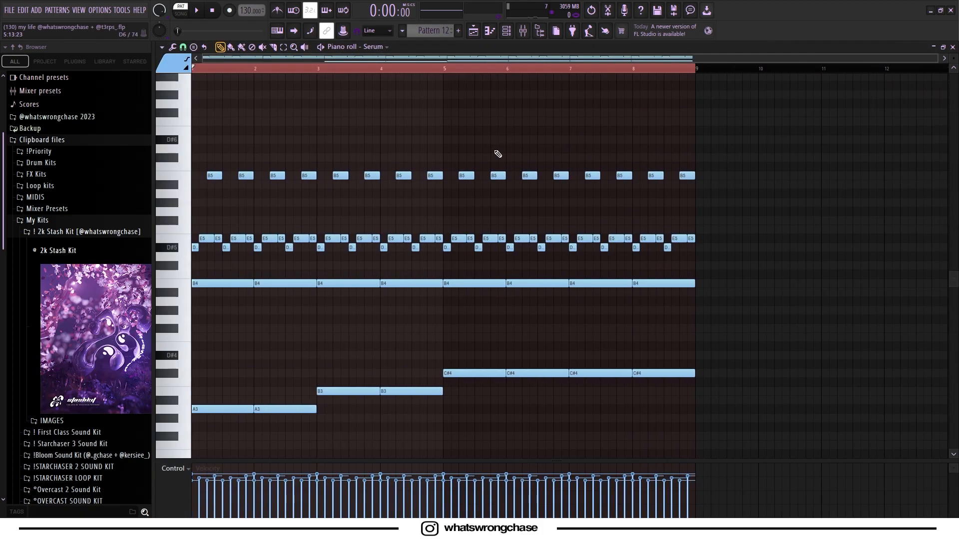
left_click(505, 31)
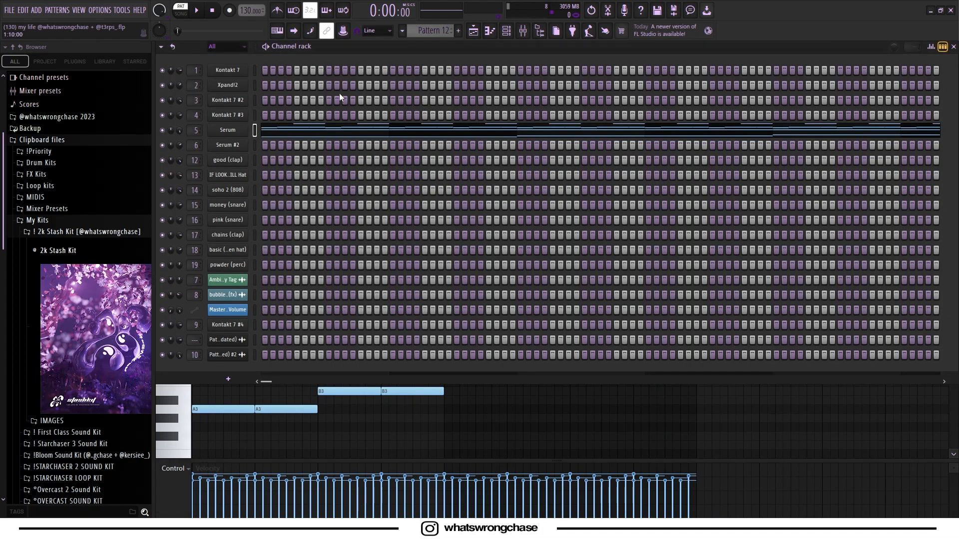
left_click(232, 132)
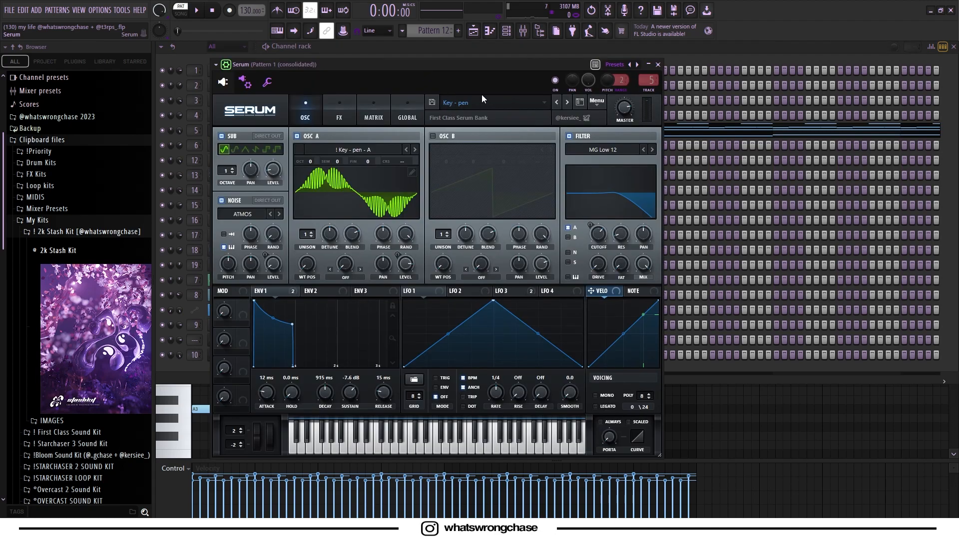
left_click_drag(453, 65, 485, 62)
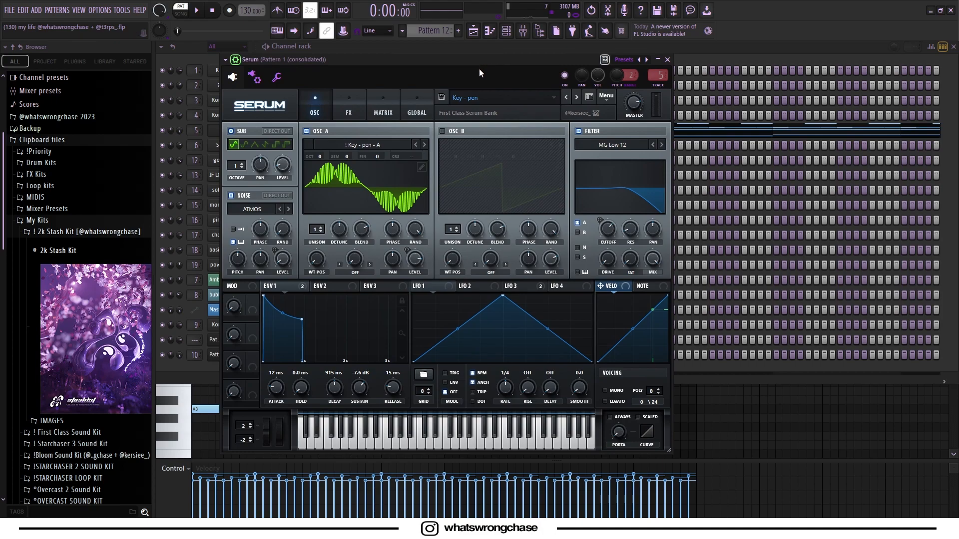
left_click(667, 60)
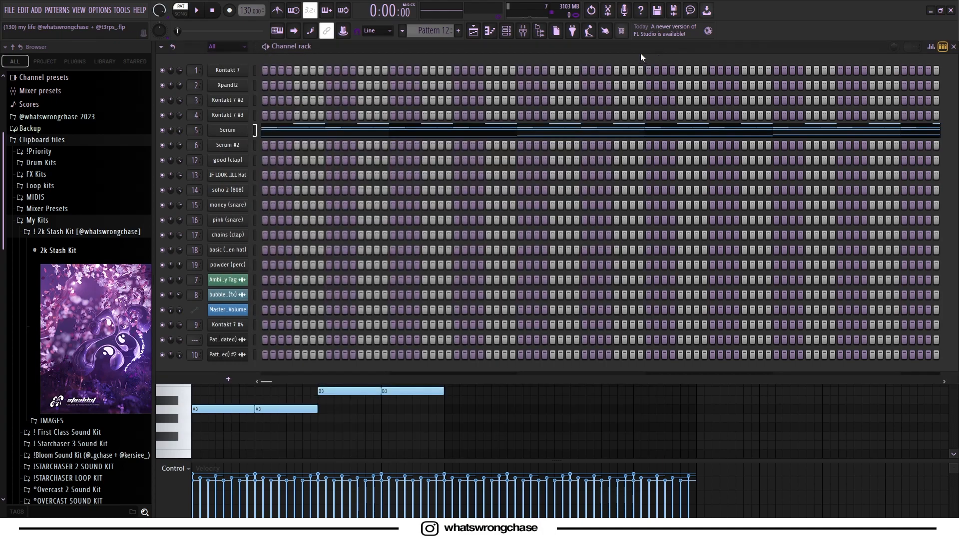
Play back the Serum notes of Pattern 12 in the piano roll
left_click(413, 128)
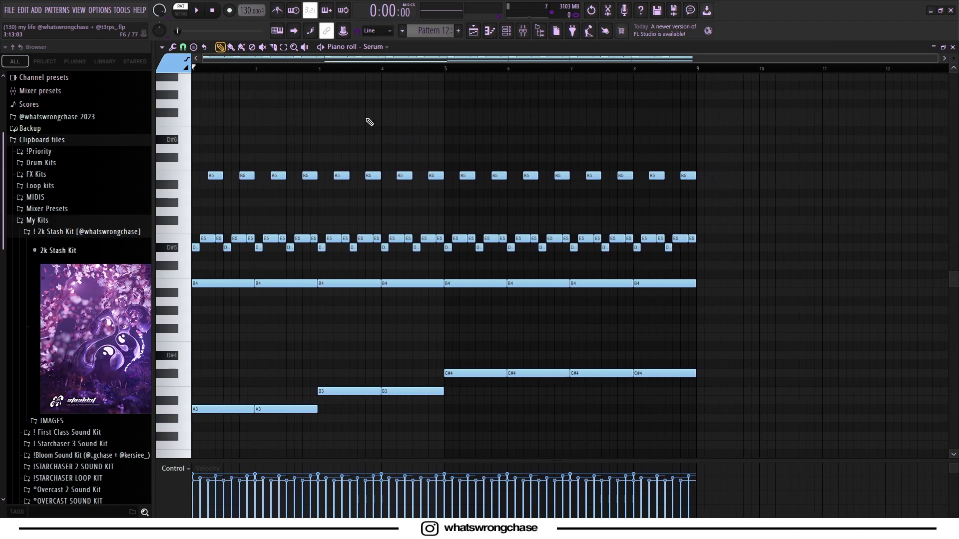
key("space")
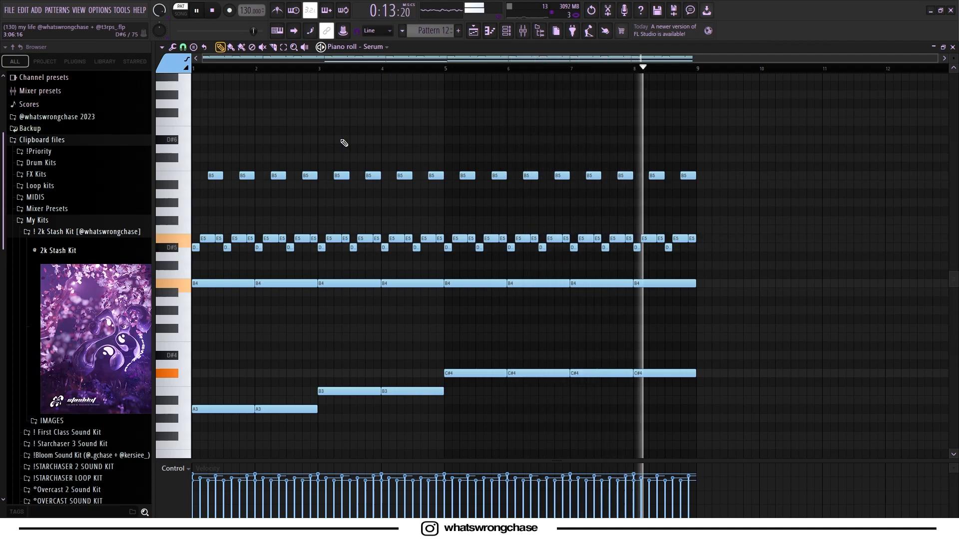
key("space")
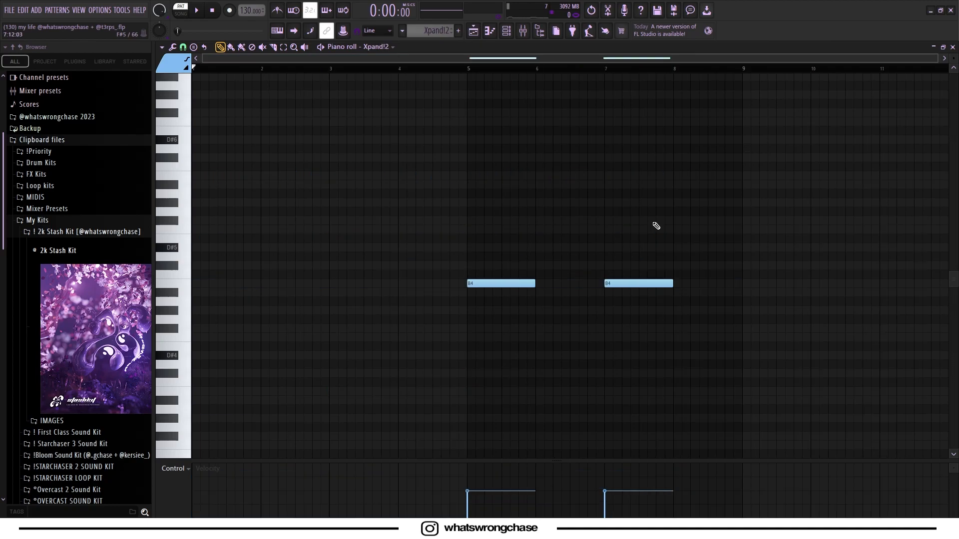
Examine the preset loaded in the Xpand!2 channel's plugin window and close the window
key("F6")
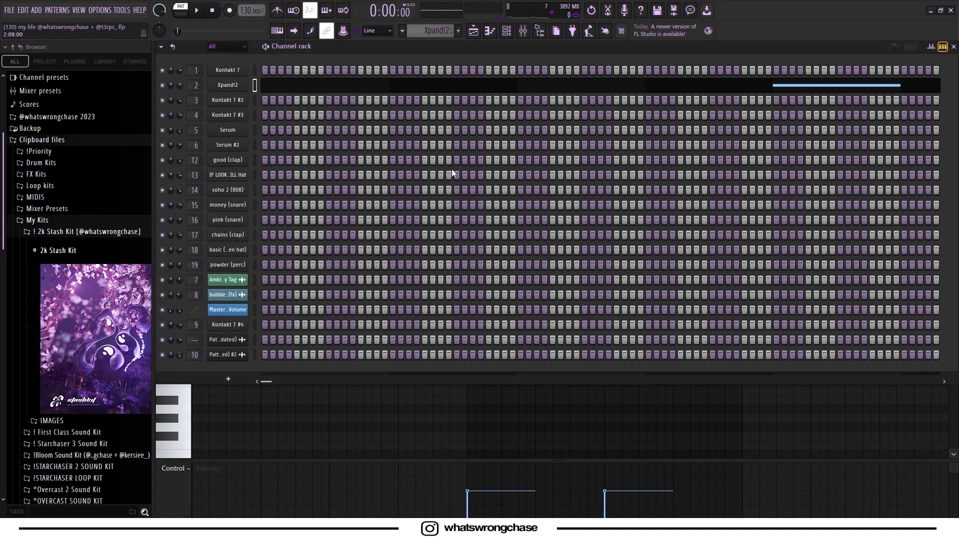
left_click(222, 89)
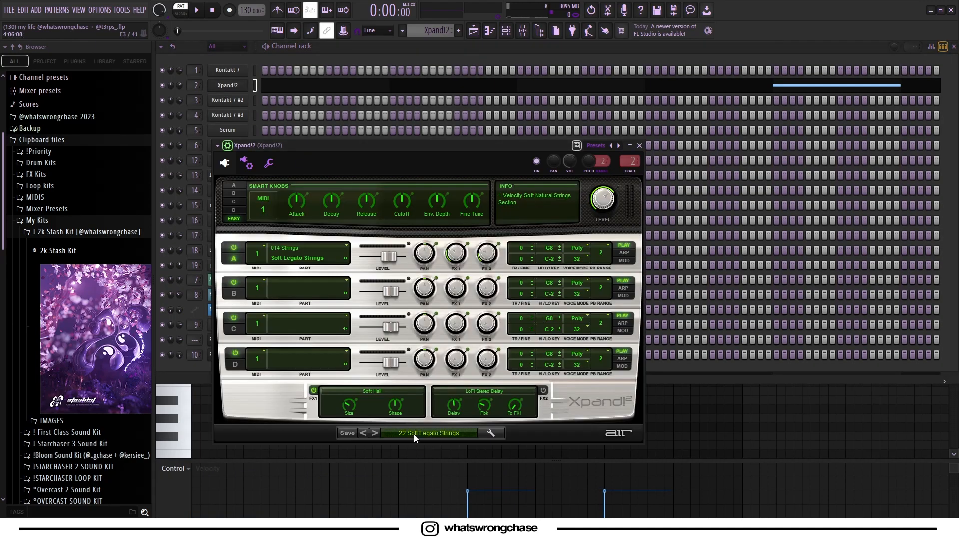
left_click(639, 145)
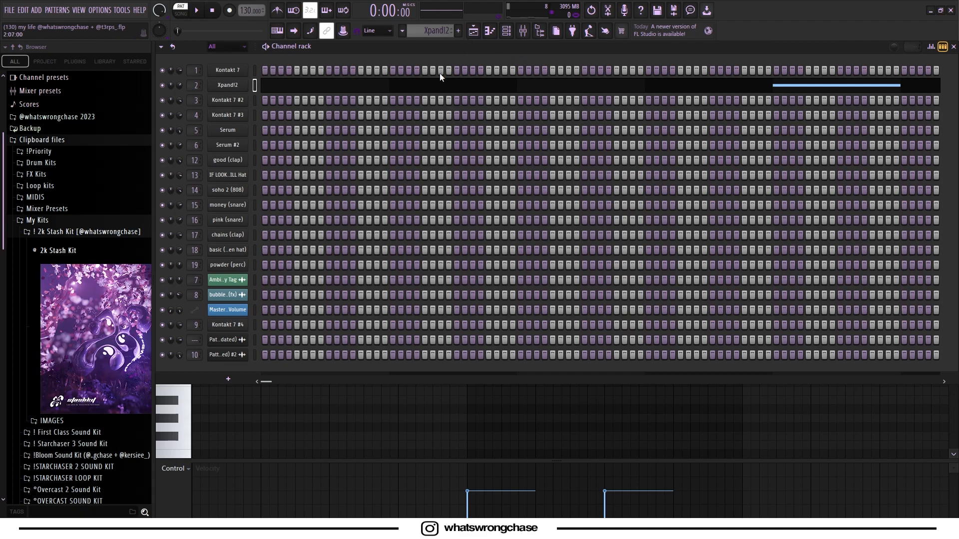
Play back the Xpand!2 pattern in the piano roll around its first B4 note at bar 5
left_click(417, 89)
scroll(489, 210, "down", 2)
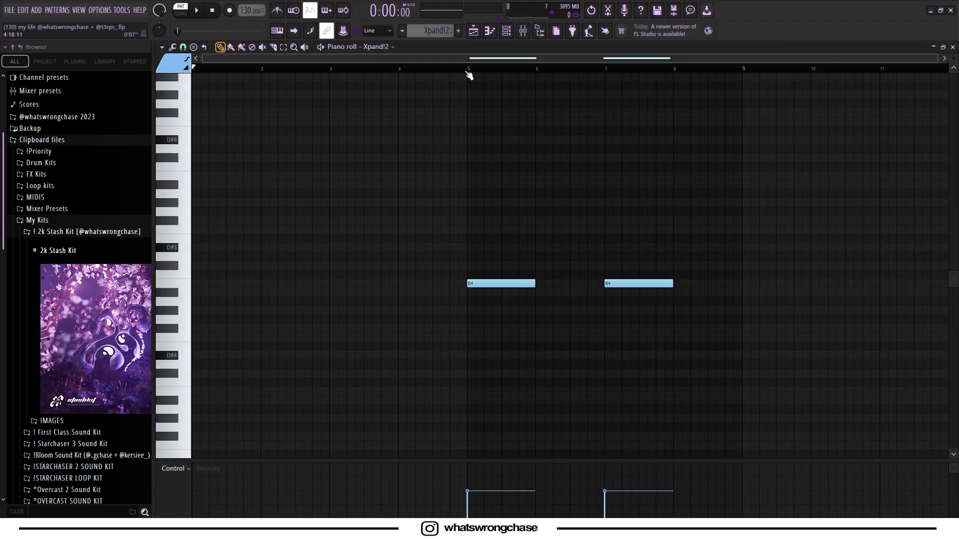
left_click(449, 69)
key("space")
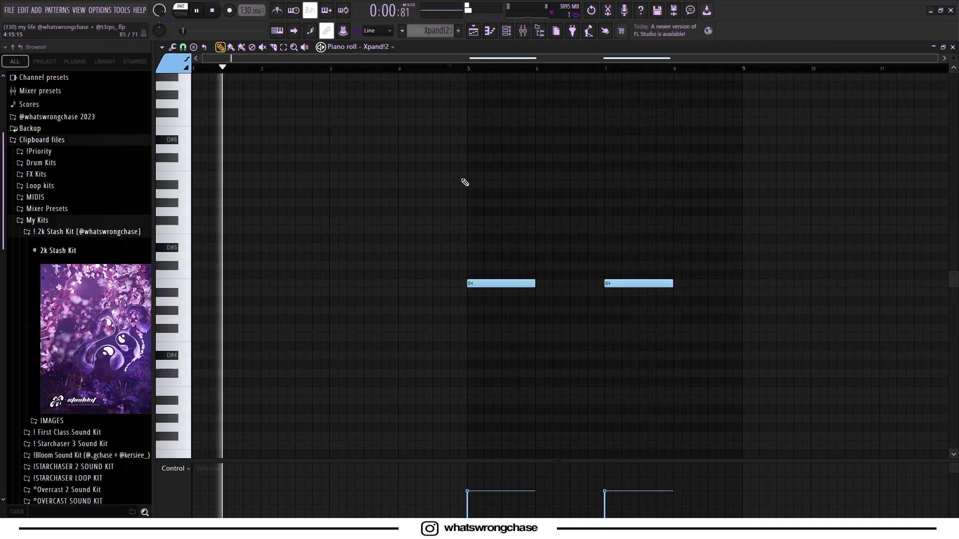
key("space")
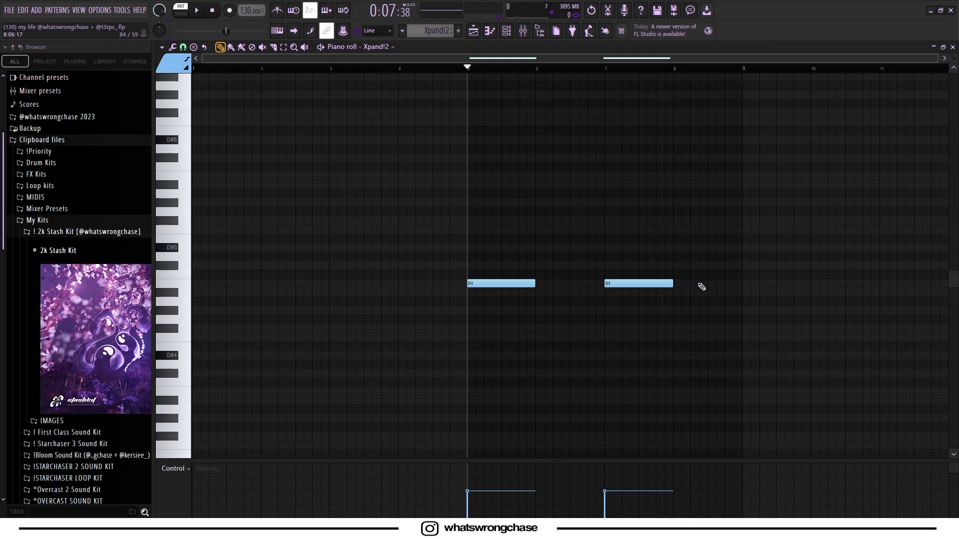
Play back the Kontakt 7 #4 notes of Pattern 14 in the piano roll
scroll(699, 284, "down", 1)
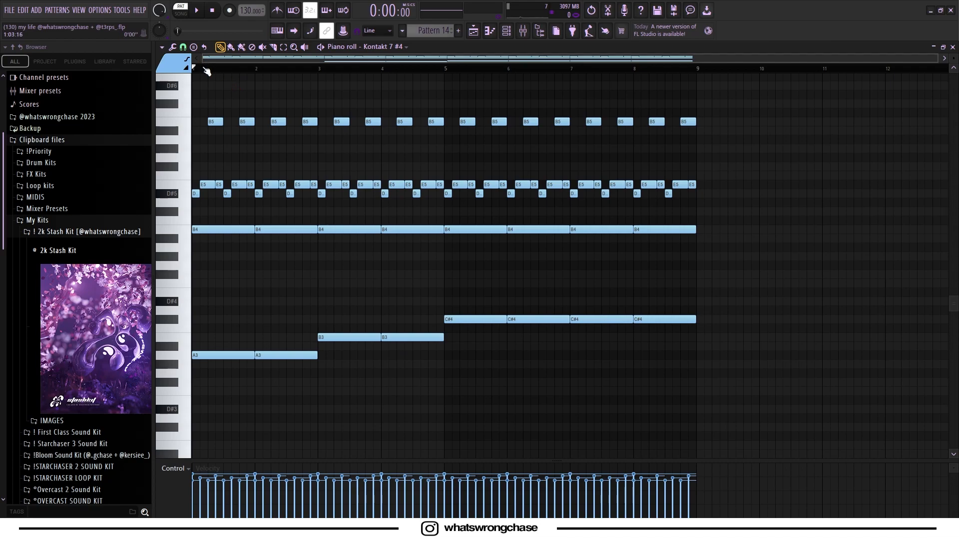
key("space")
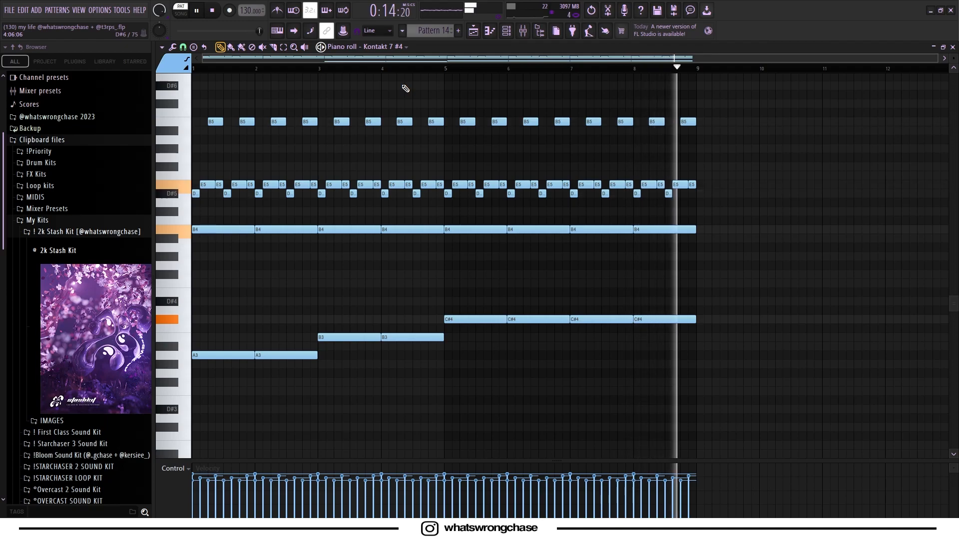
key("space")
Remove the Pattern 14 clip from Track 8 in the playlist and unmute all the other tracks
key("F5")
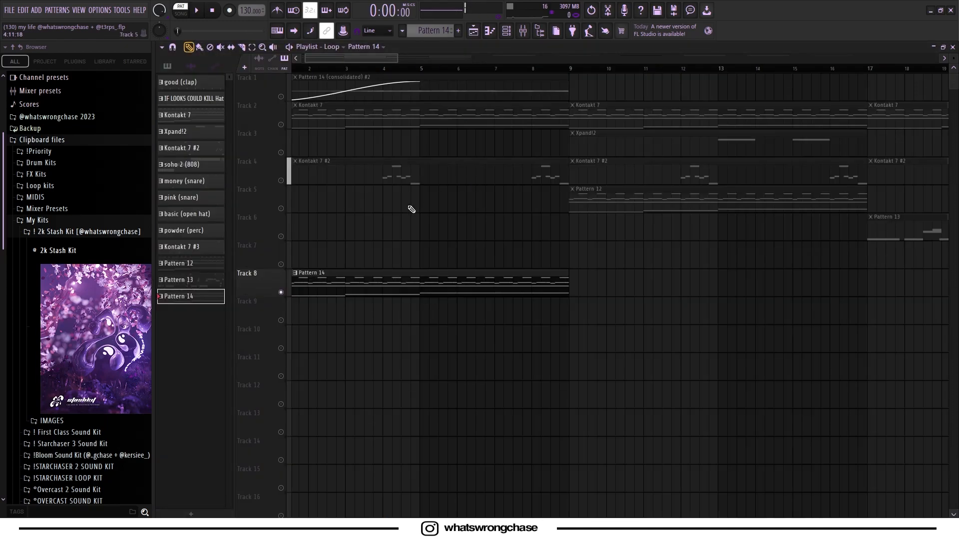
scroll(370, 292, "down", 3)
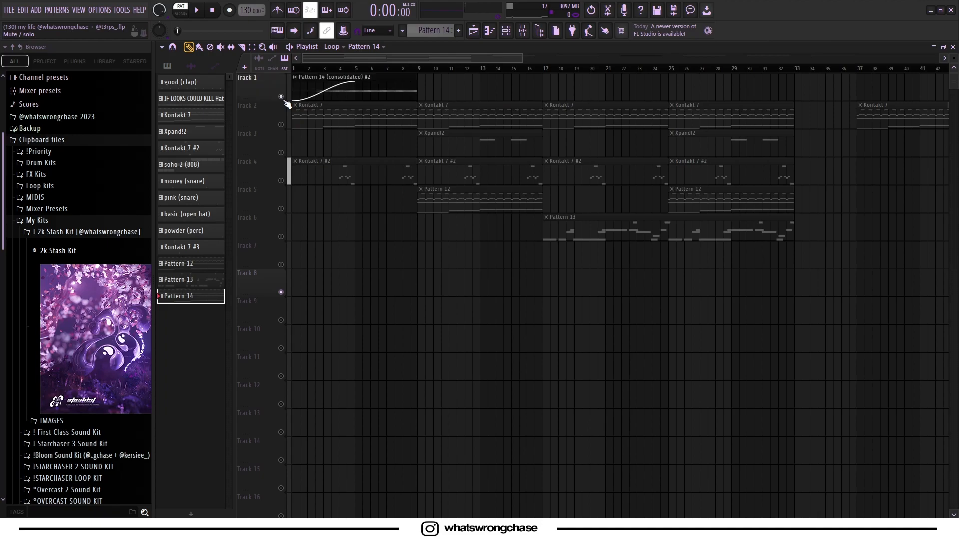
scroll(352, 152, "down", 5)
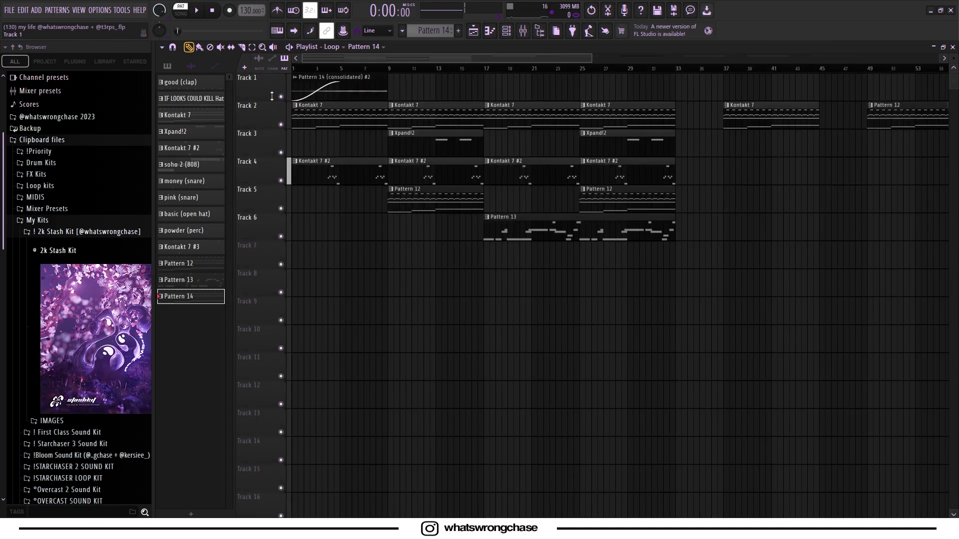
Open the Pattern 13 clip on Track 6 in the piano roll to view its notes
scroll(384, 141, "up", 1)
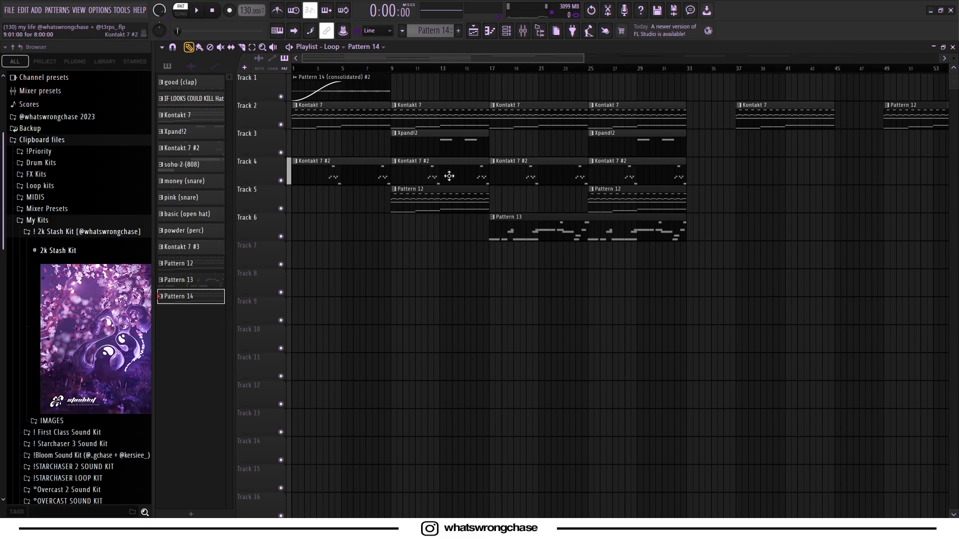
scroll(306, 241, "down", 2)
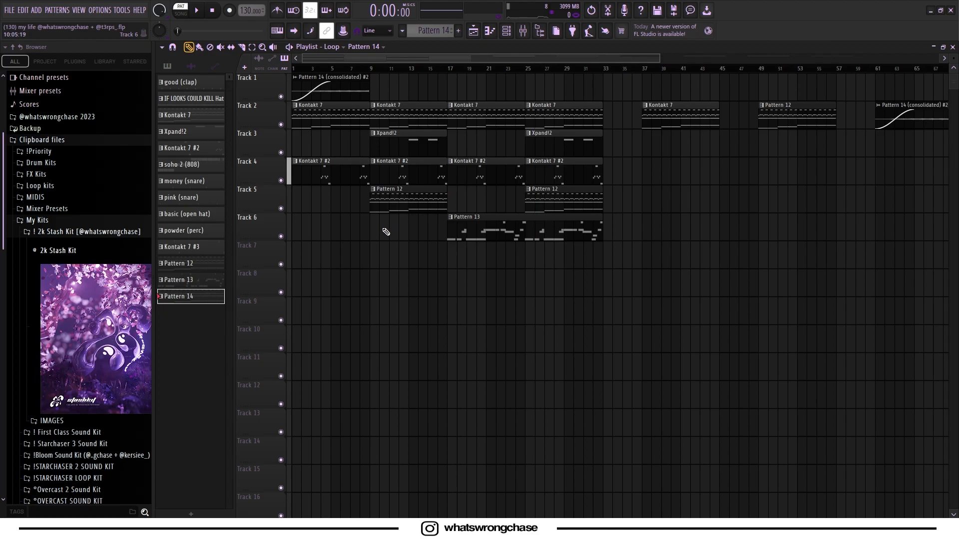
scroll(567, 206, "up", 1)
double_click(530, 224)
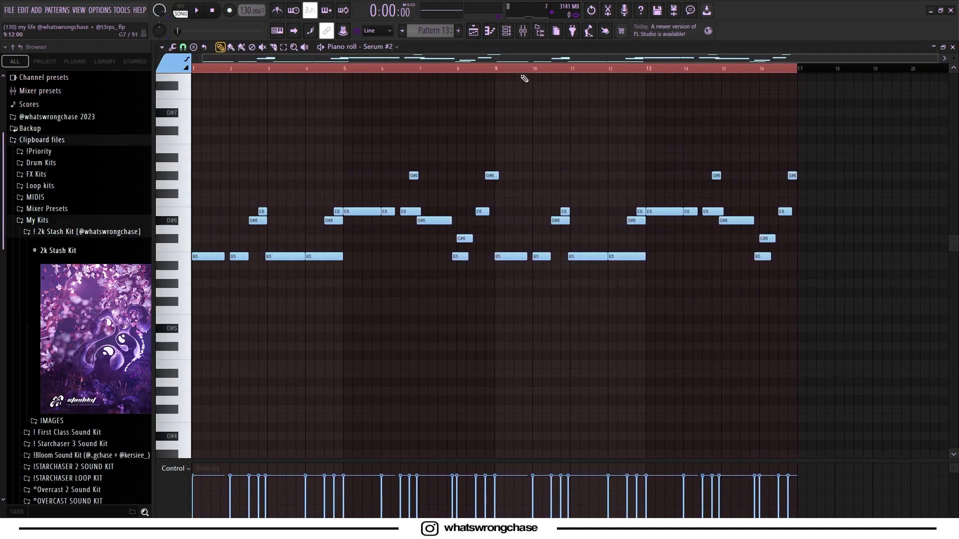
Open the Serum #2 channel's plugin window from the channel rack and examine its loaded preset
left_click(506, 30)
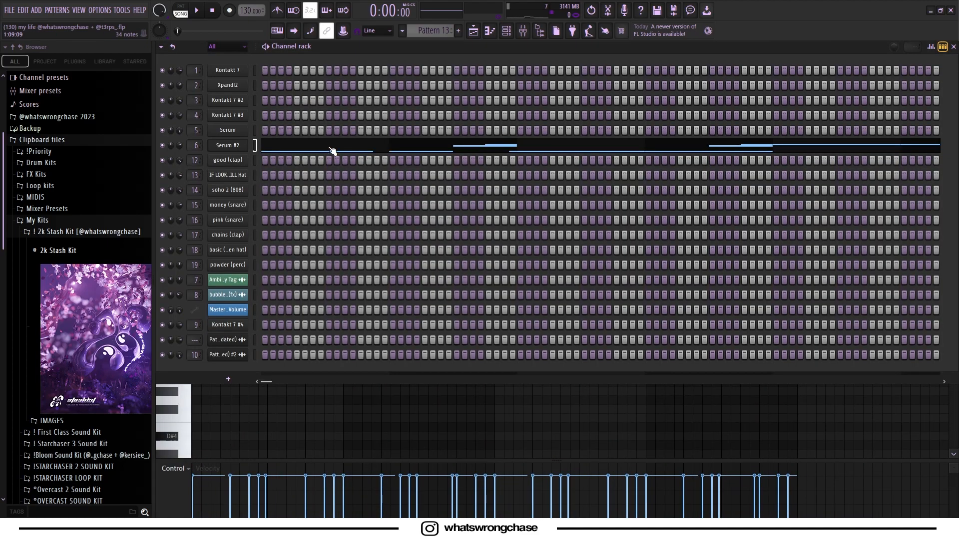
left_click(237, 148)
left_click_drag(505, 94, 451, 89)
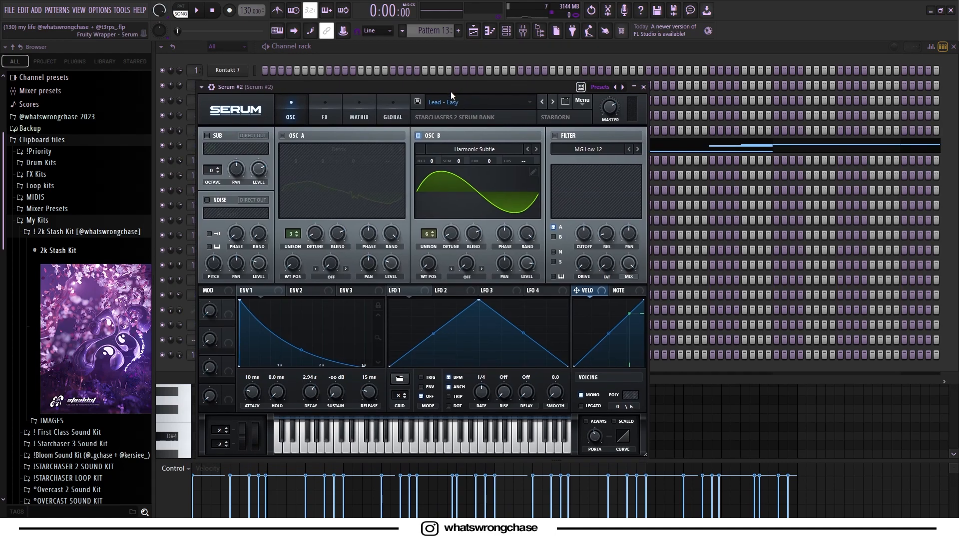
Play back the Serum #2 notes of Pattern 13 in the piano roll and clear the time selection
left_click(489, 30)
key("space")
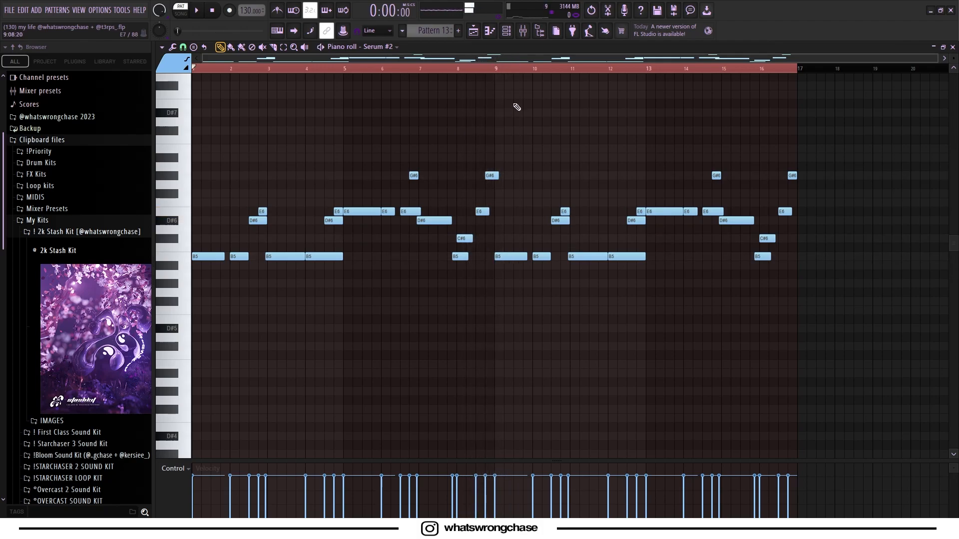
key("ctrl+d")
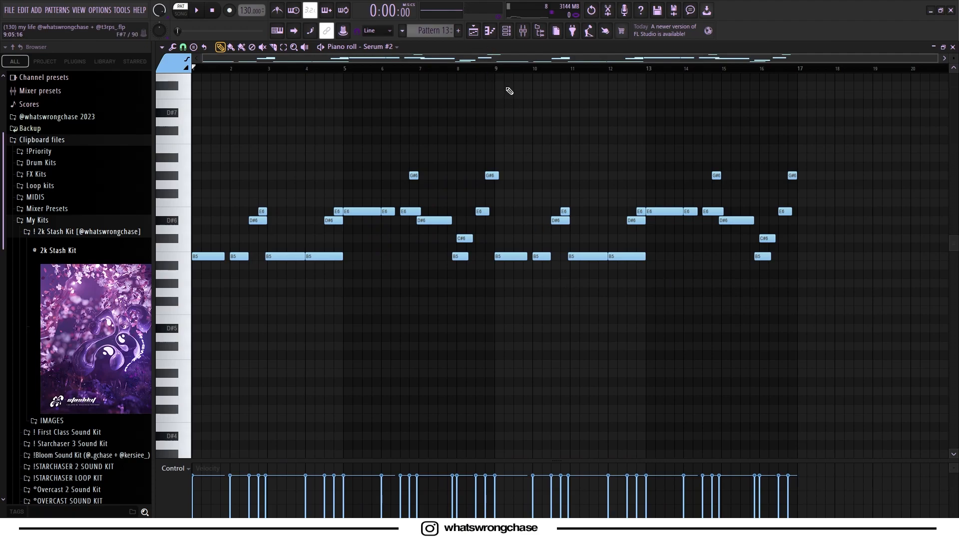
Select the loop's section from bar 17 to bar 33 in the playlist and play it back
left_click(472, 30)
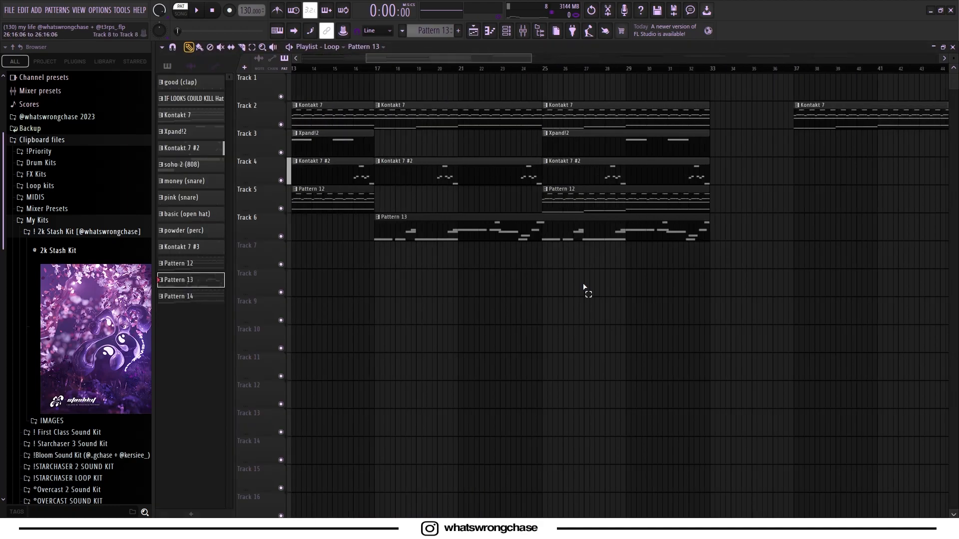
scroll(560, 222, "down", 3)
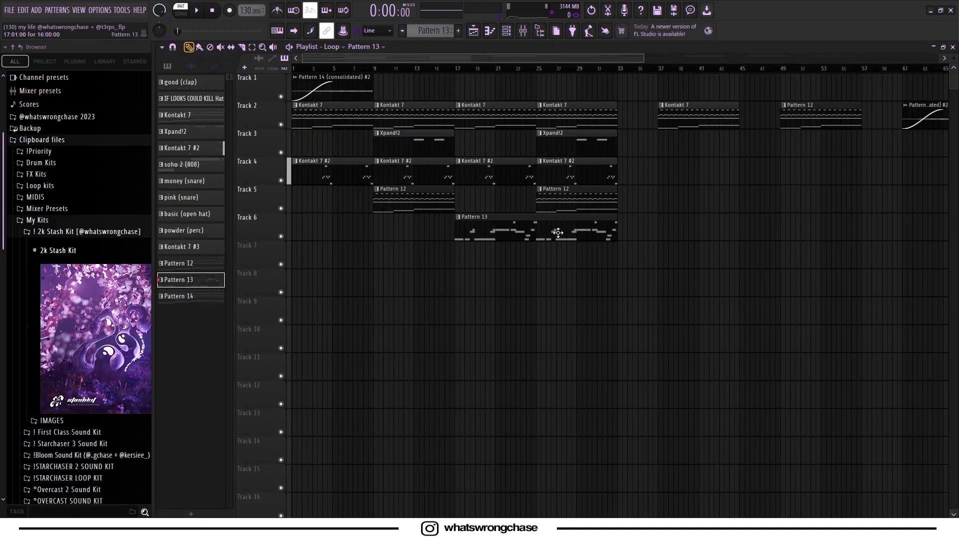
scroll(558, 233, "down", 5)
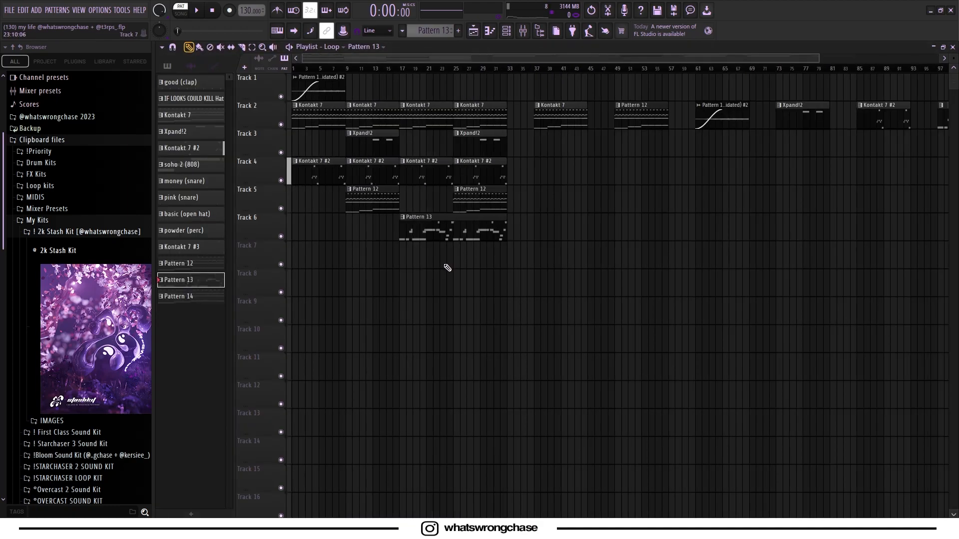
scroll(479, 272, "down", 2)
scroll(387, 266, "up", 3)
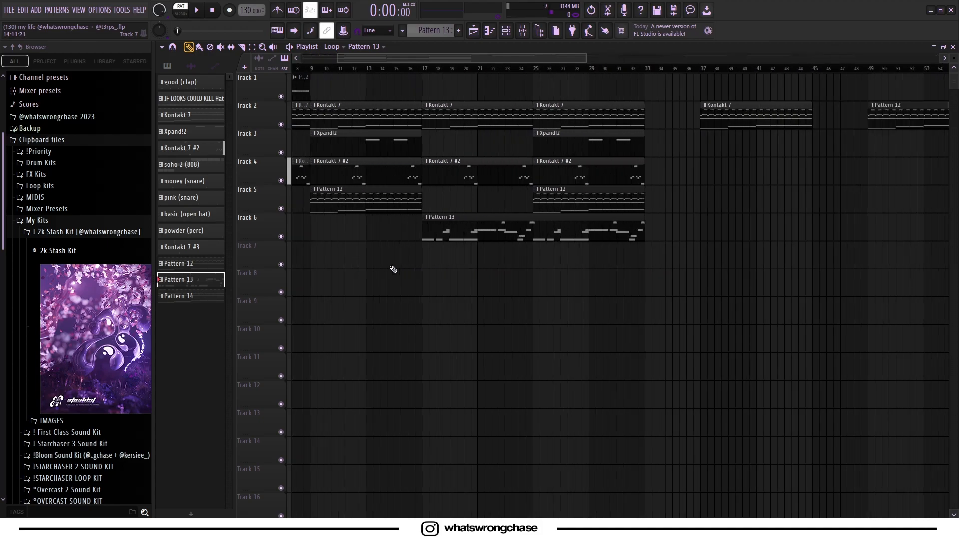
left_click(425, 73)
scroll(474, 278, "down", 3)
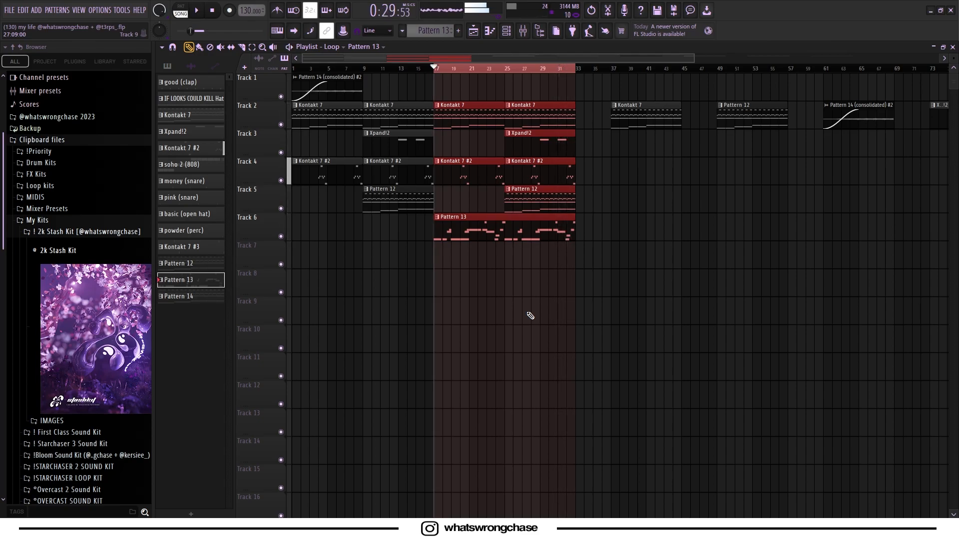
Switch the playlist to Arrangement and play back the good (clap) pattern from Track 8 in the piano roll
scroll(413, 276, "down", 3)
scroll(358, 265, "up", 1)
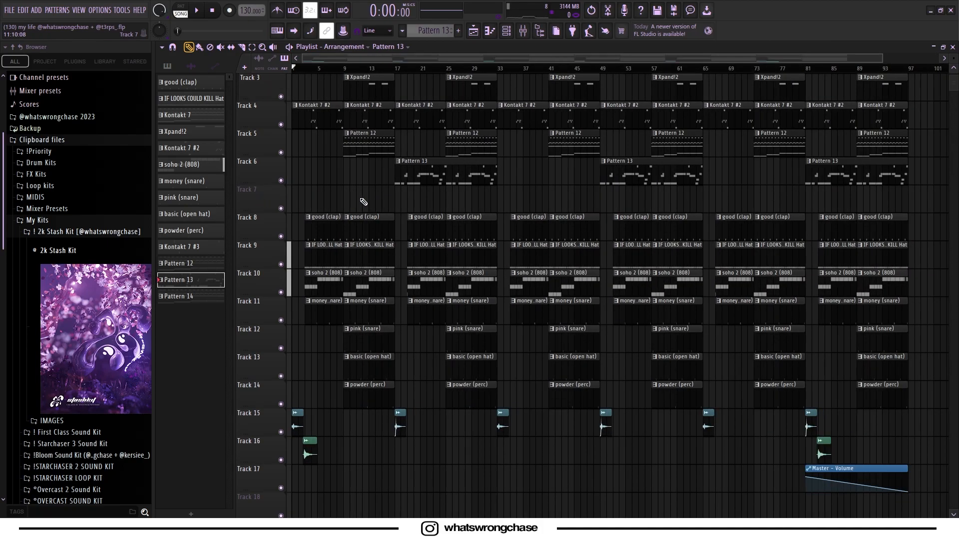
scroll(319, 196, "down", 2)
scroll(315, 195, "up", 3)
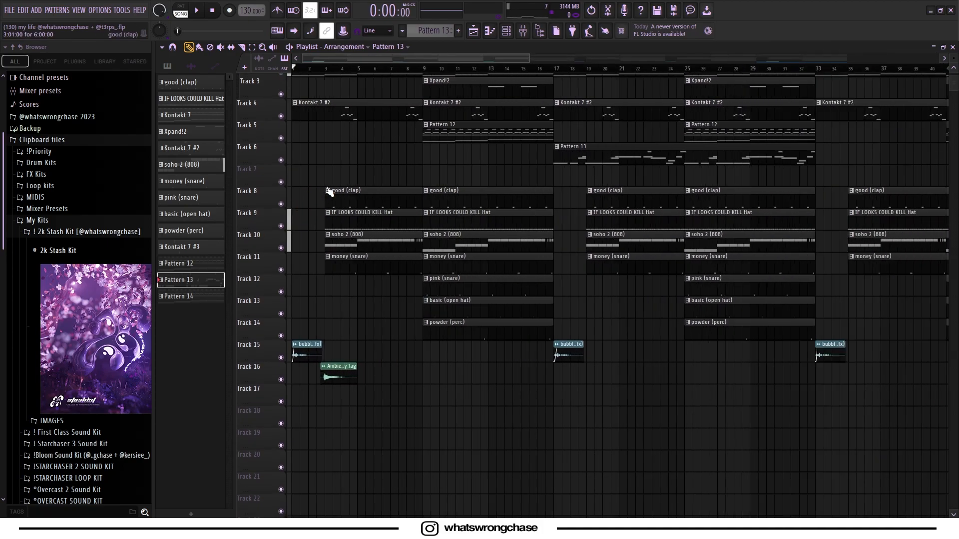
double_click(366, 192)
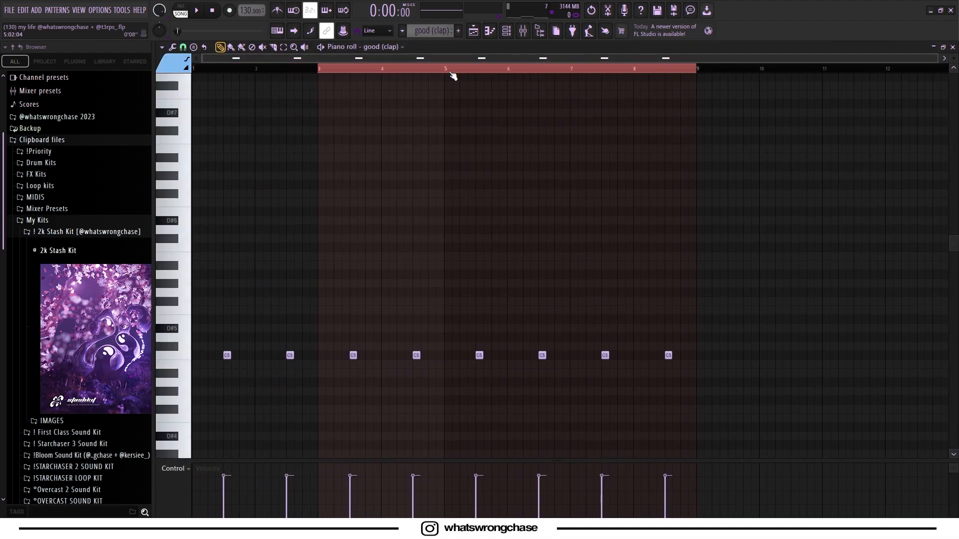
key("space")
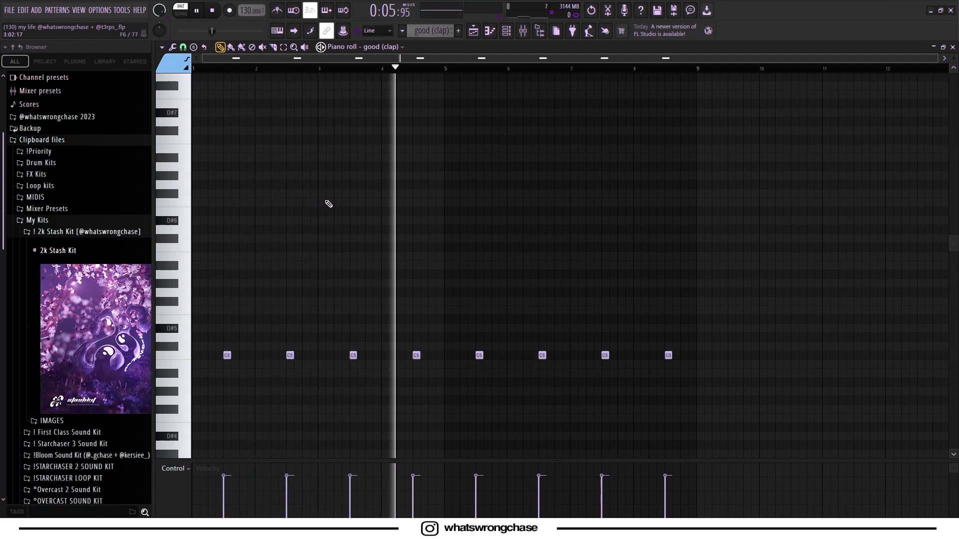
key("space")
key("F5")
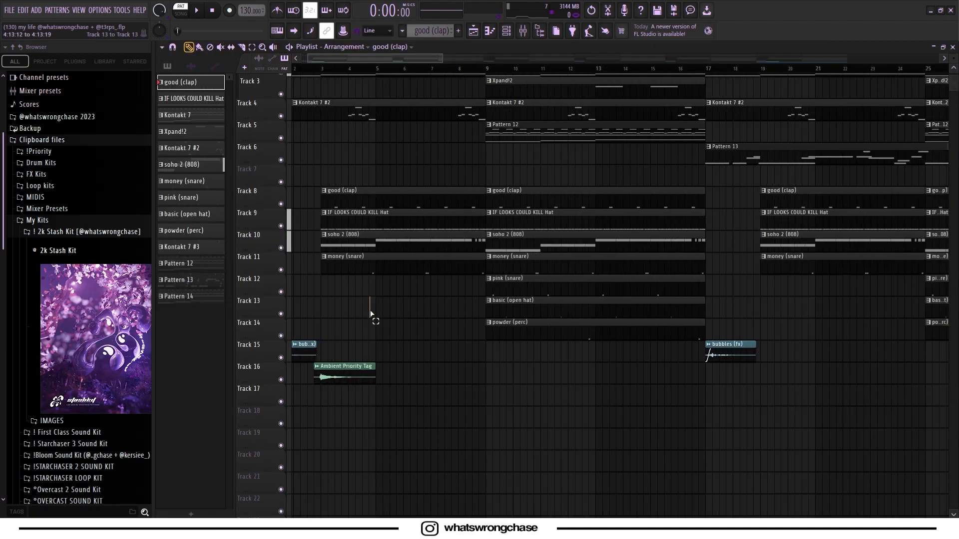
Play back the IF LOOKS COULD KILL Hat pattern from Track 9 in the piano roll and examine its notes
double_click(359, 222)
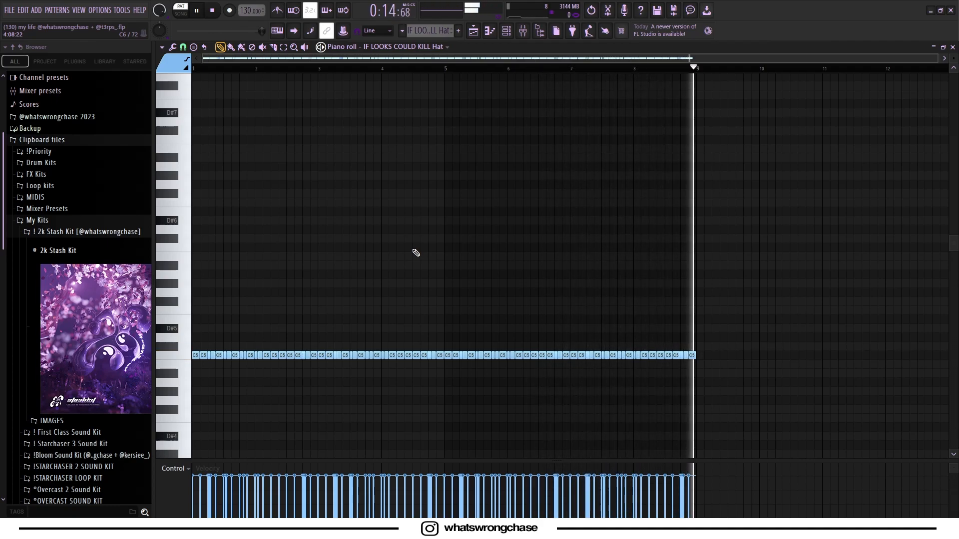
scroll(400, 268, "up", 2, "ctrl")
scroll(400, 267, "down", 2, "ctrl")
scroll(325, 304, "up", 1, "ctrl")
scroll(325, 305, "down", 2)
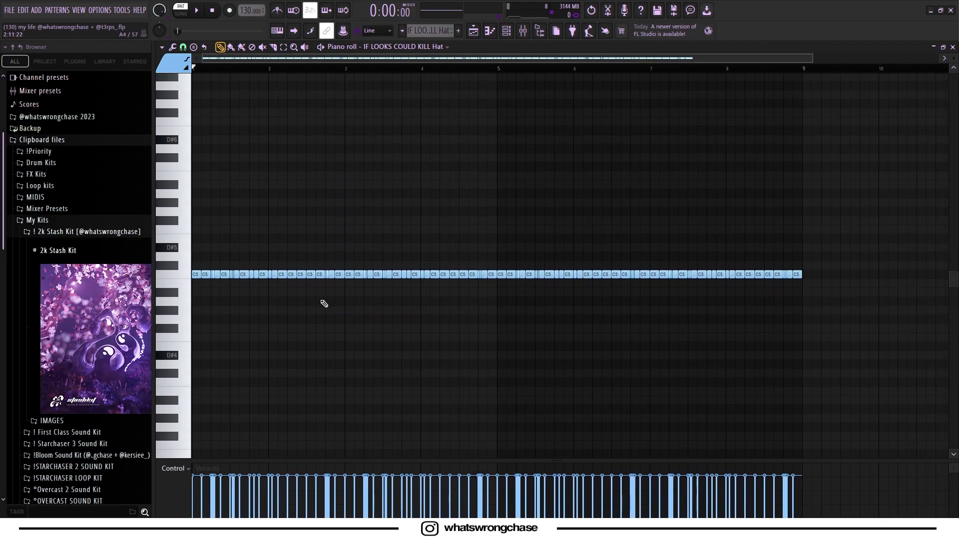
scroll(277, 248, "down", 1, "ctrl")
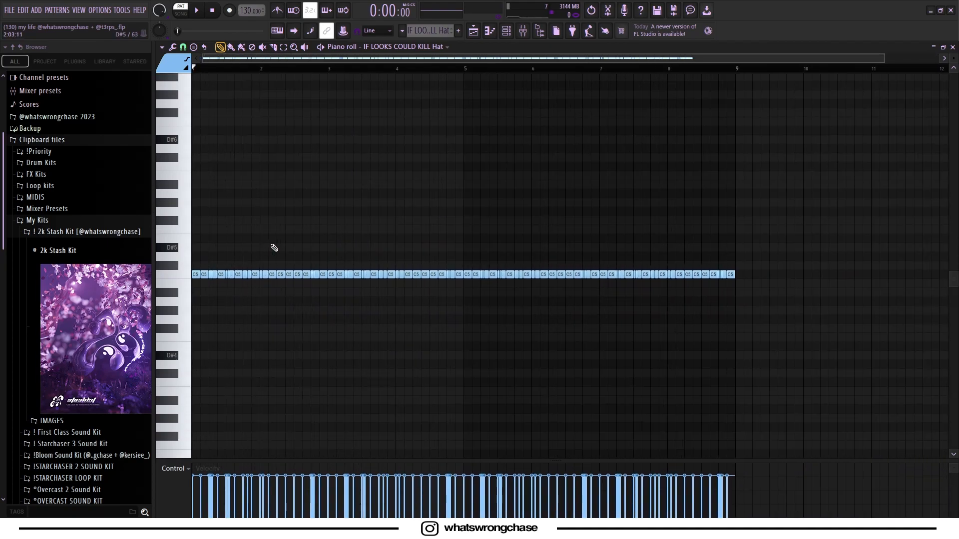
key("F5")
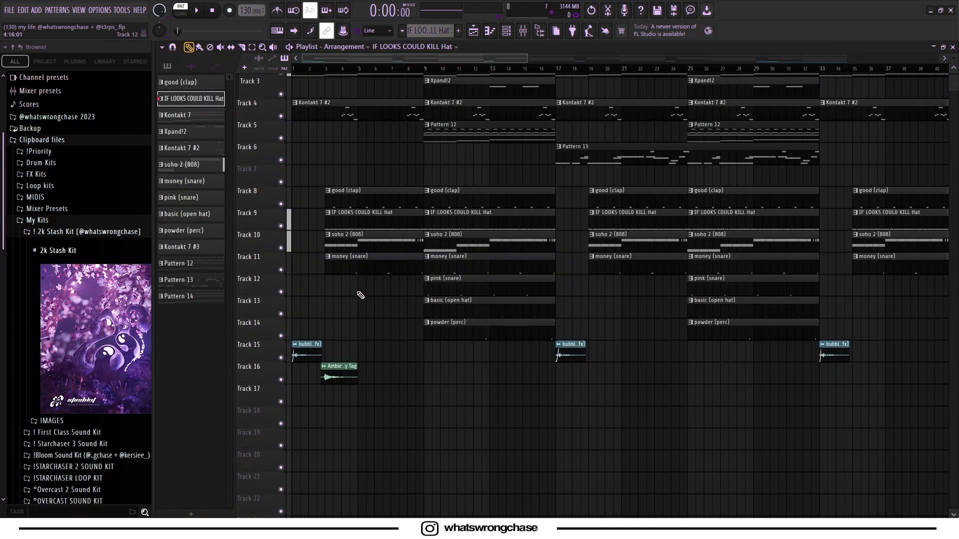
Open the money (snare) pattern at bar 9 of Track 11 in the piano roll and play it back
scroll(409, 266, "up", 4, "ctrl")
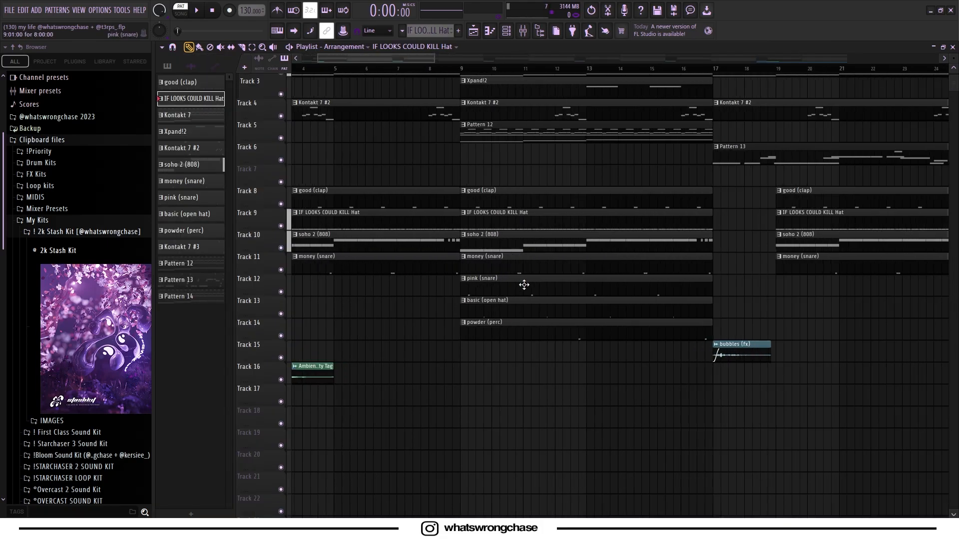
scroll(489, 290, "up", 1, "ctrl")
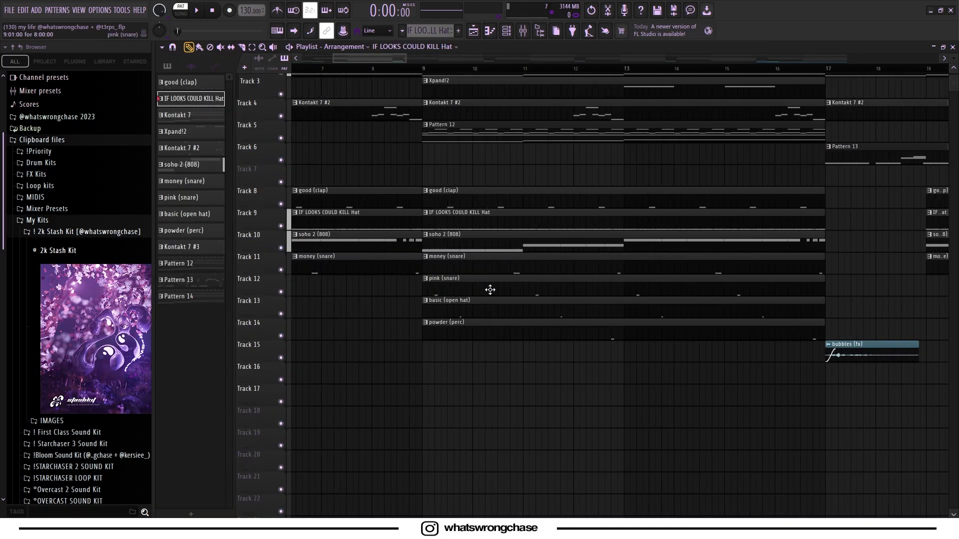
double_click(447, 267)
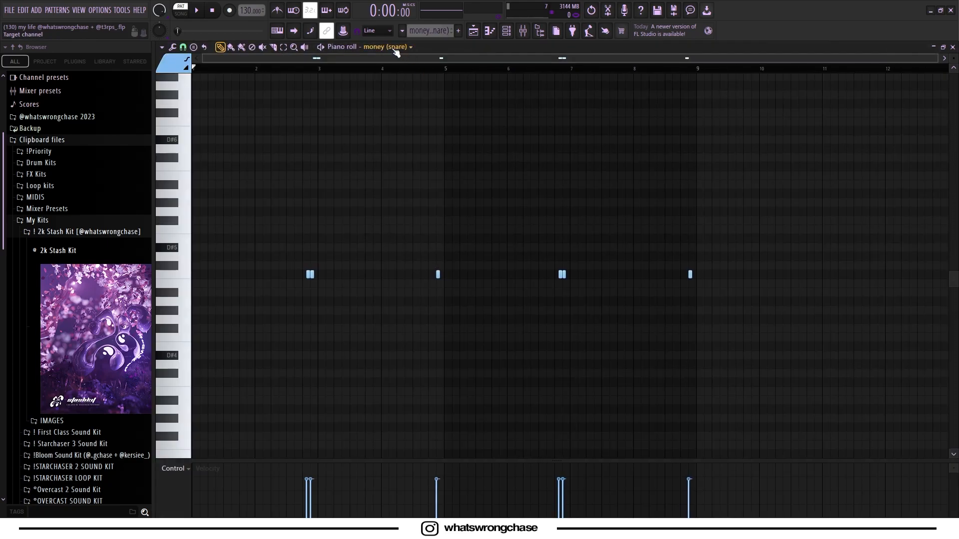
key("space")
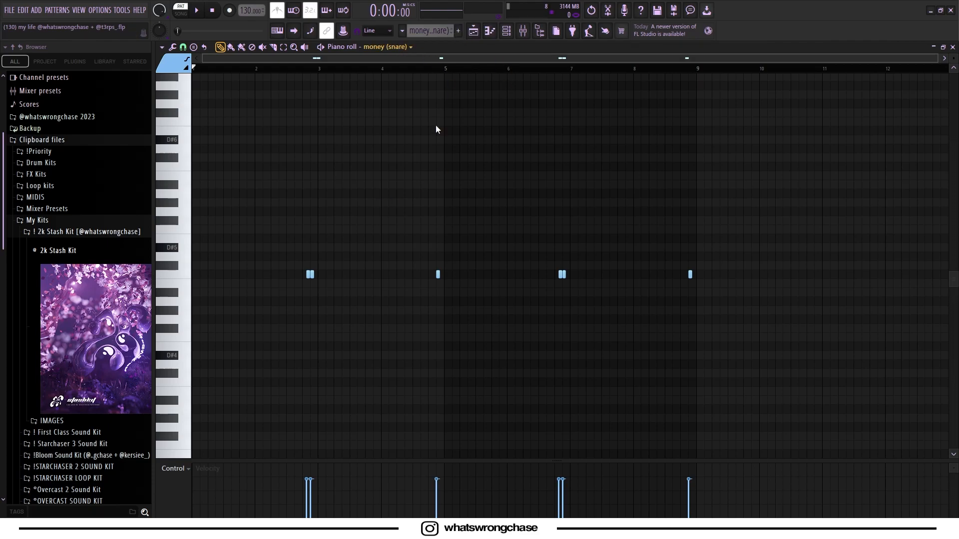
Open the pink (snare) pattern from Track 12 in the piano roll and play it back
key("Down")
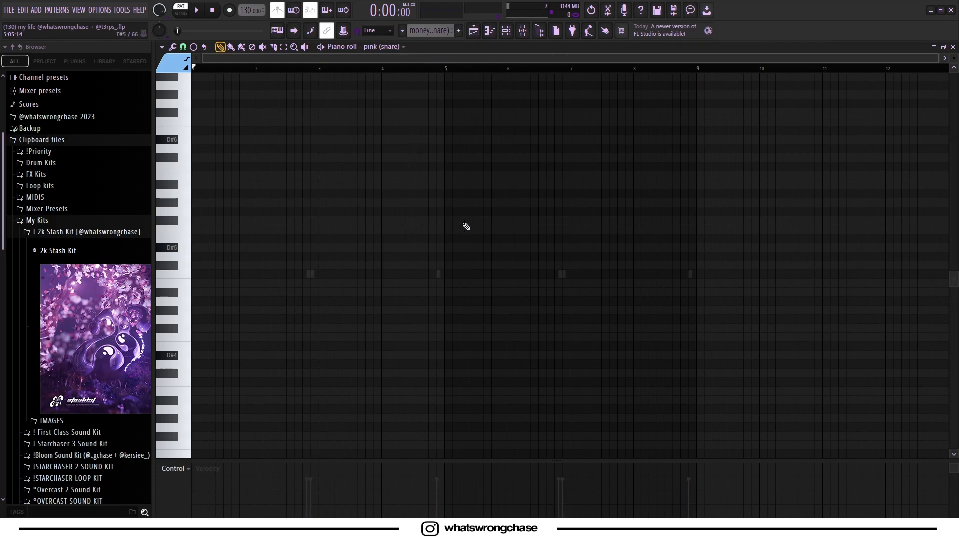
left_click(475, 32)
double_click(460, 288)
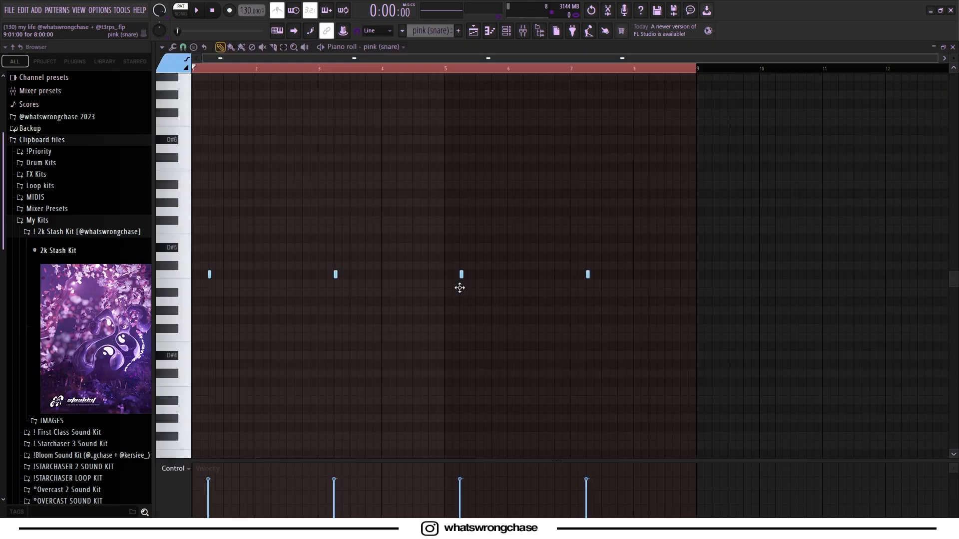
key("space")
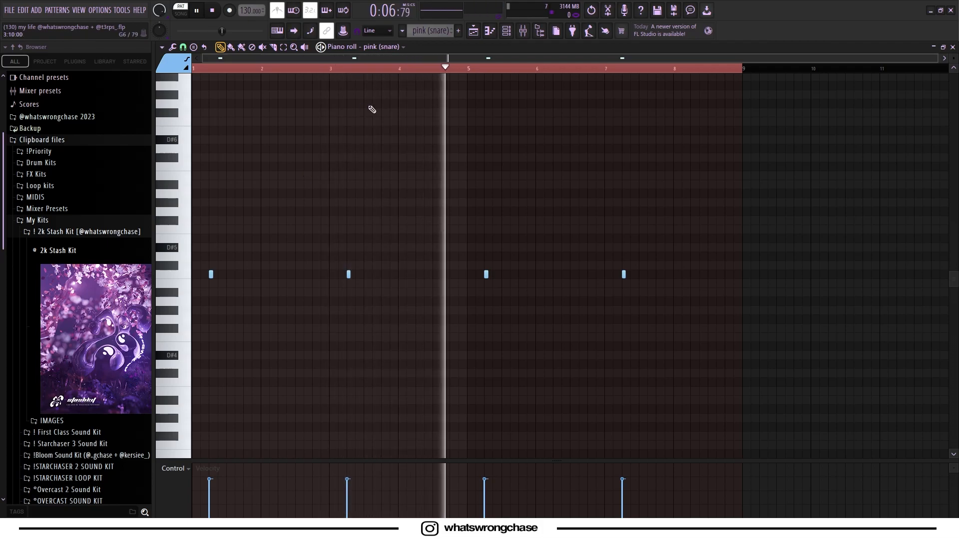
left_click(472, 35)
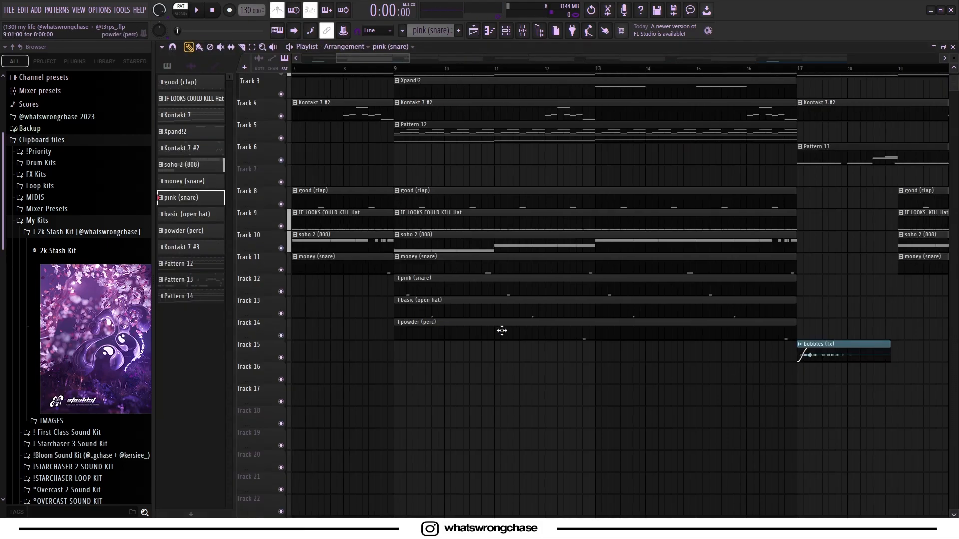
Play back the basic (open hat) pattern from Track 13 in the piano roll and clear its time selection
double_click(440, 307)
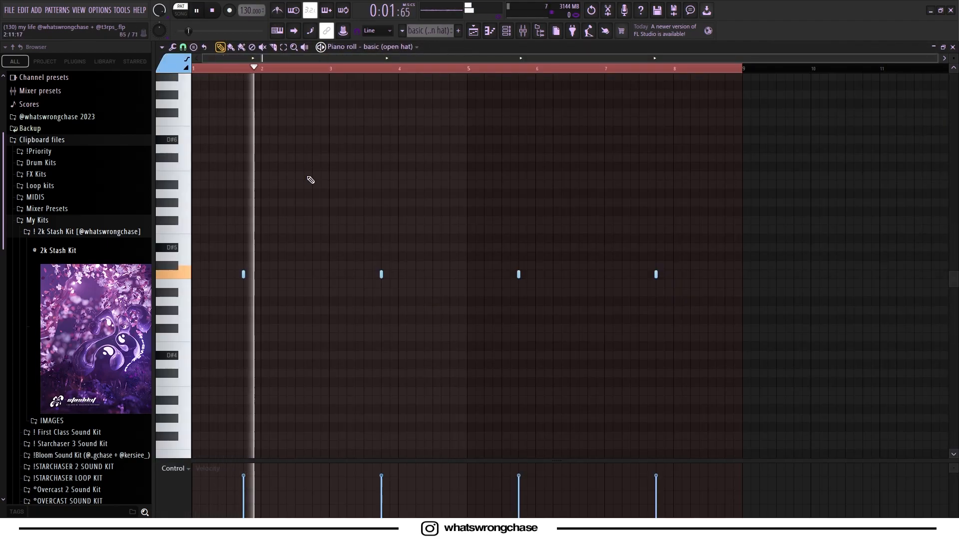
right_click(470, 69)
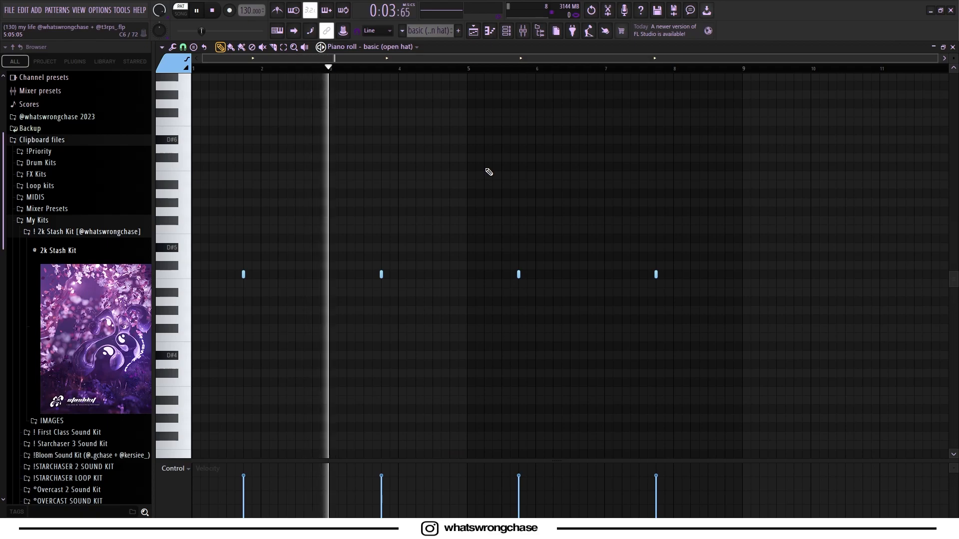
key("space")
Open the powder (perc) pattern from Track 14 in the piano roll
left_click(484, 31)
scroll(449, 342, "down", 3)
double_click(460, 327)
Widen the browser to show the 2k Stash Kit folders and view the soho 2 (808) channel in the channel rack
scroll(461, 329, "down", 2)
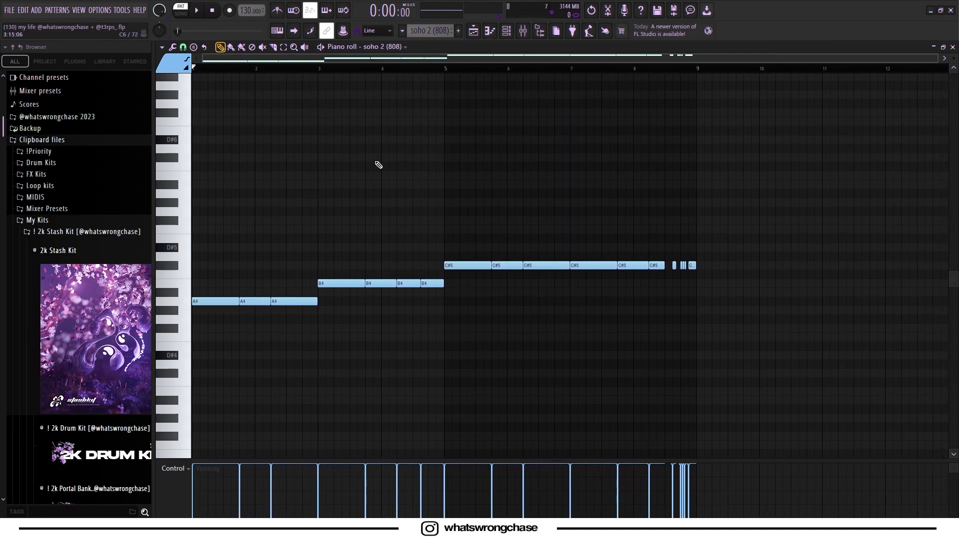
left_click_drag(152, 257, 294, 255)
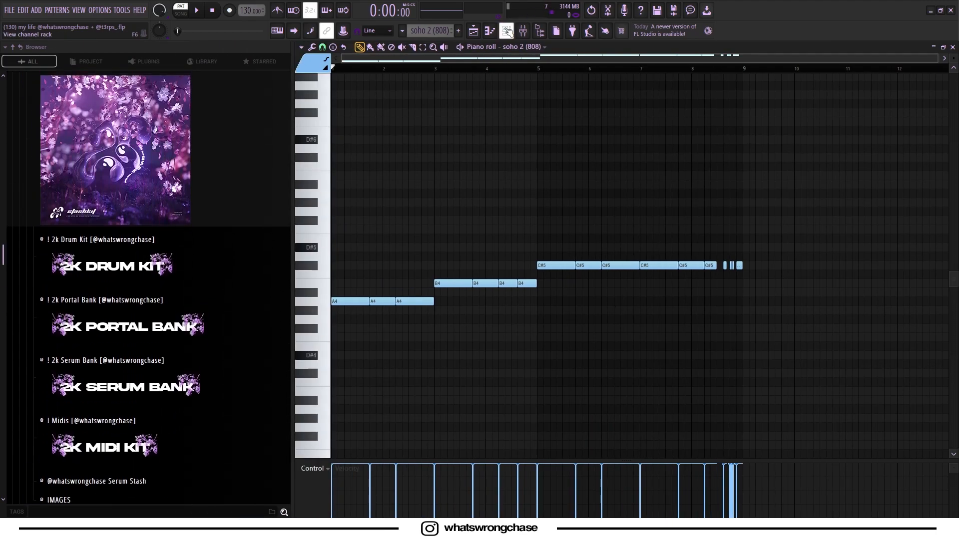
left_click(500, 33)
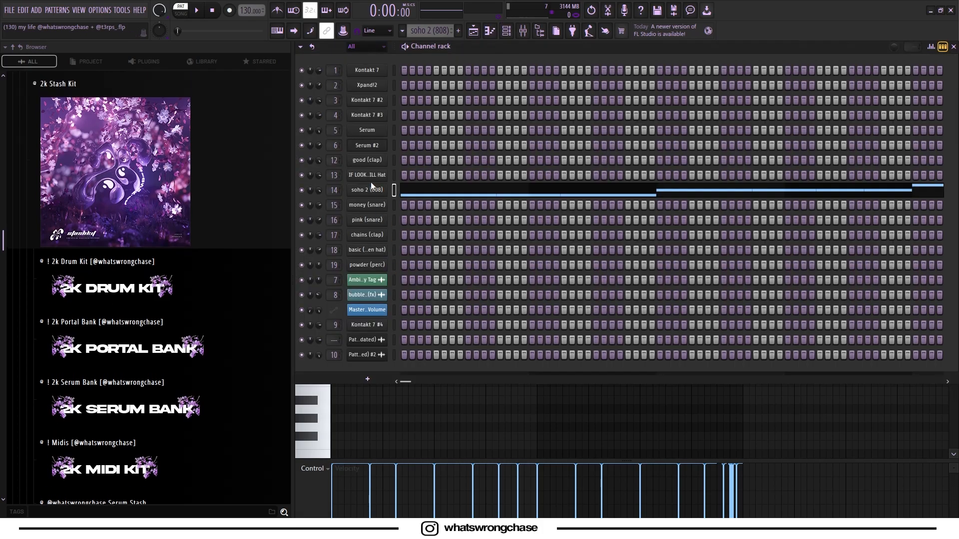
left_click(485, 31)
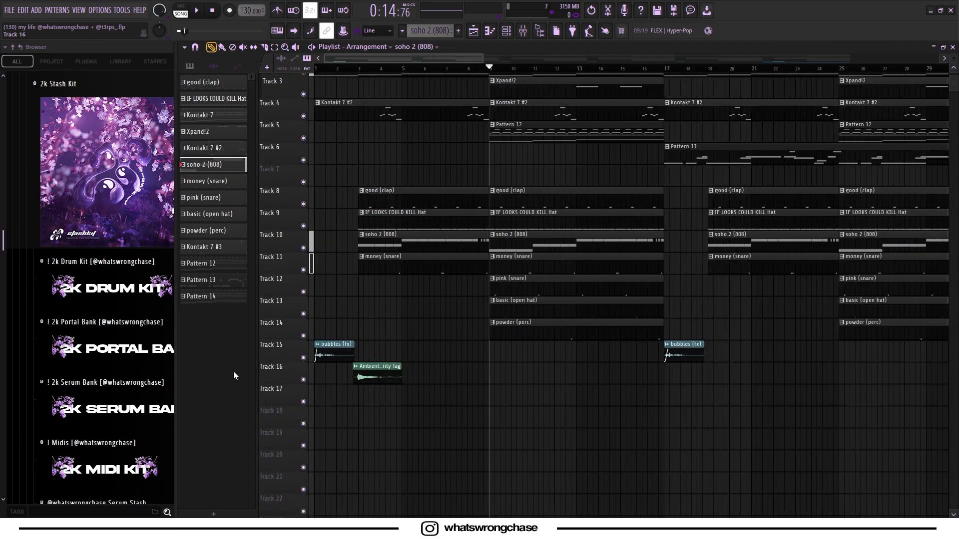
Solo Track 15 and play back its bubbles (fx) clip from the start of the arrangement
scroll(279, 367, "up", 4)
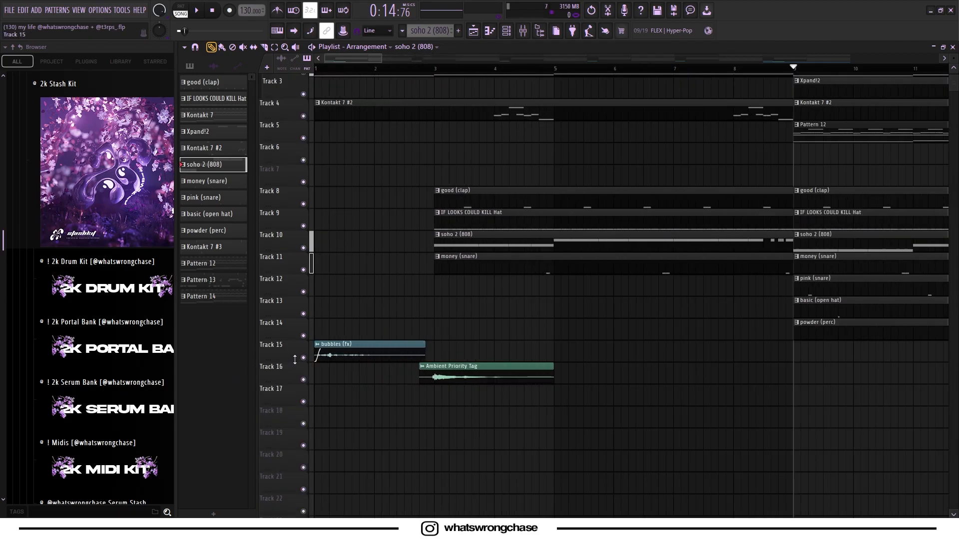
scroll(296, 360, "up", 1)
right_click(303, 358)
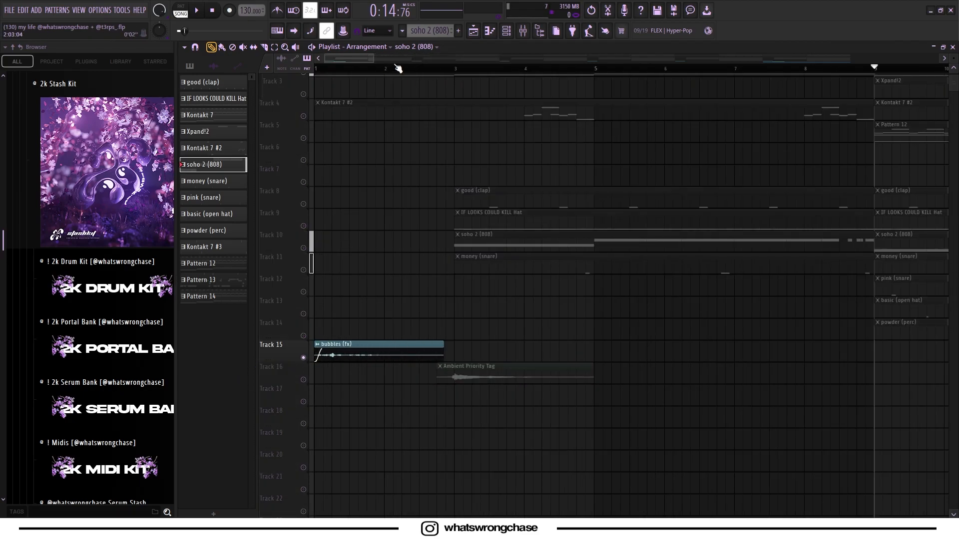
key("space")
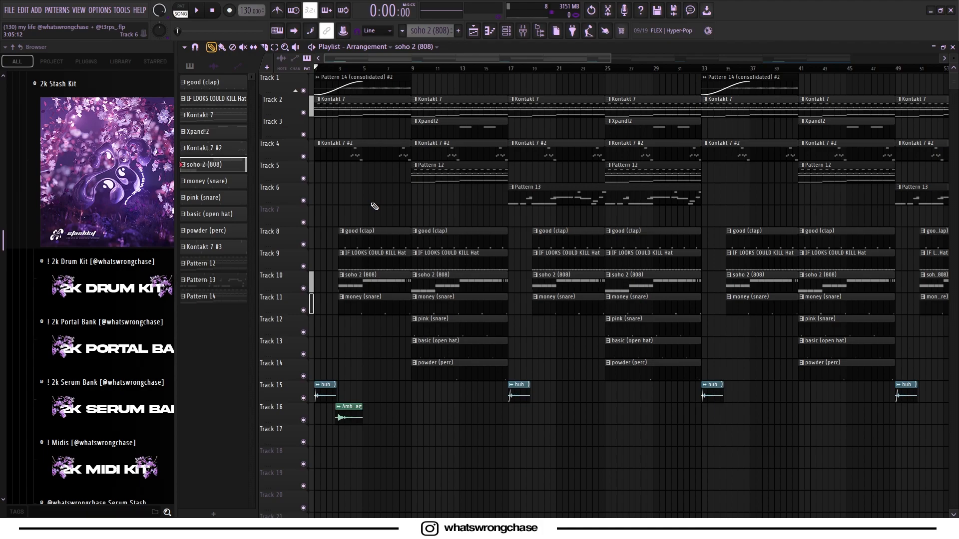
Examine the full arrangement in the playlist, from the intro through the repeated melody and drum sections to the closing volume automation
scroll(362, 206, "up", 3)
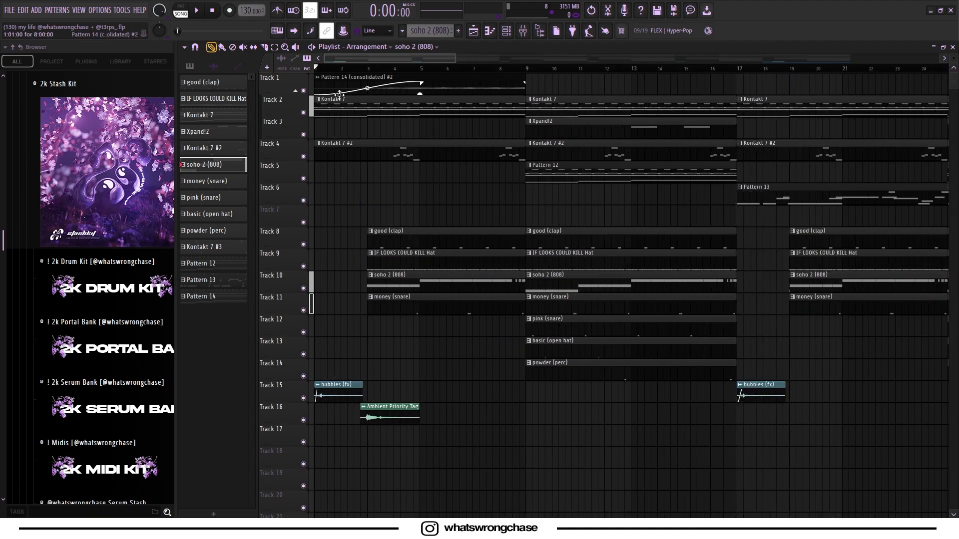
scroll(361, 211, "down", 2)
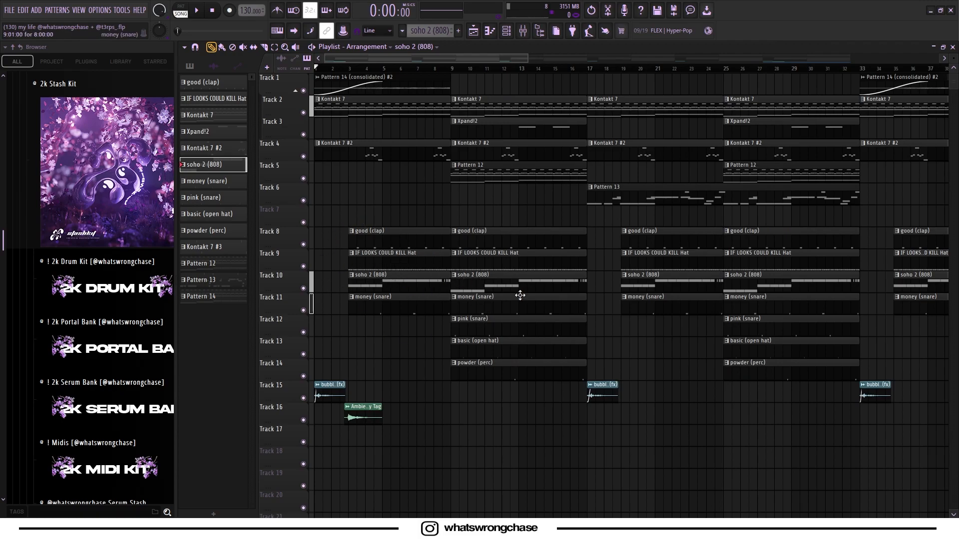
scroll(520, 295, "up", 1)
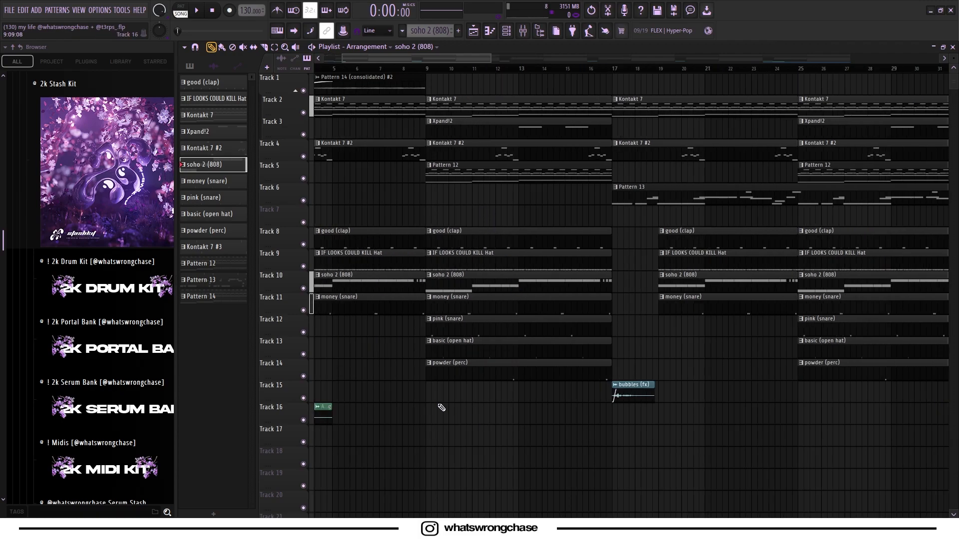
scroll(442, 407, "down", 3)
scroll(514, 295, "down", 1)
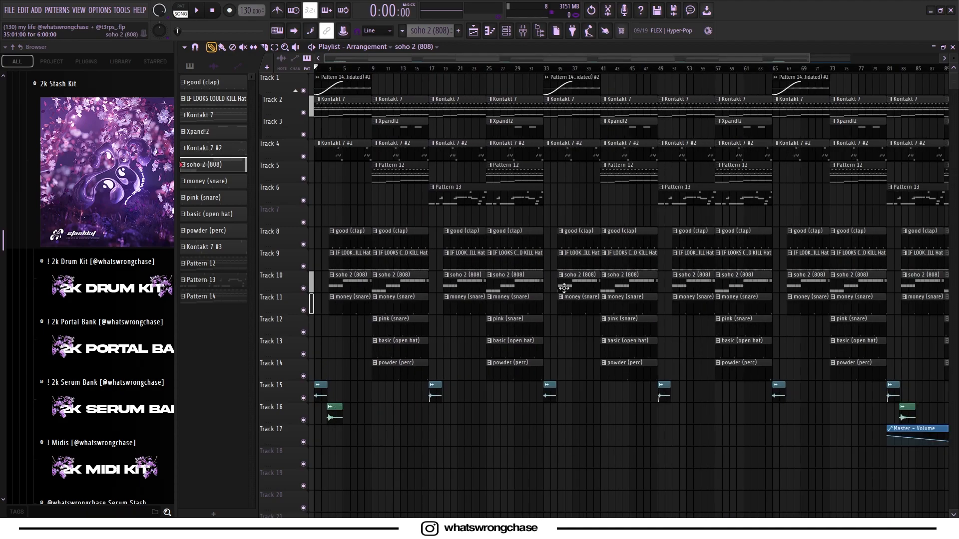
scroll(309, 213, "up", 2)
scroll(402, 212, "up", 1)
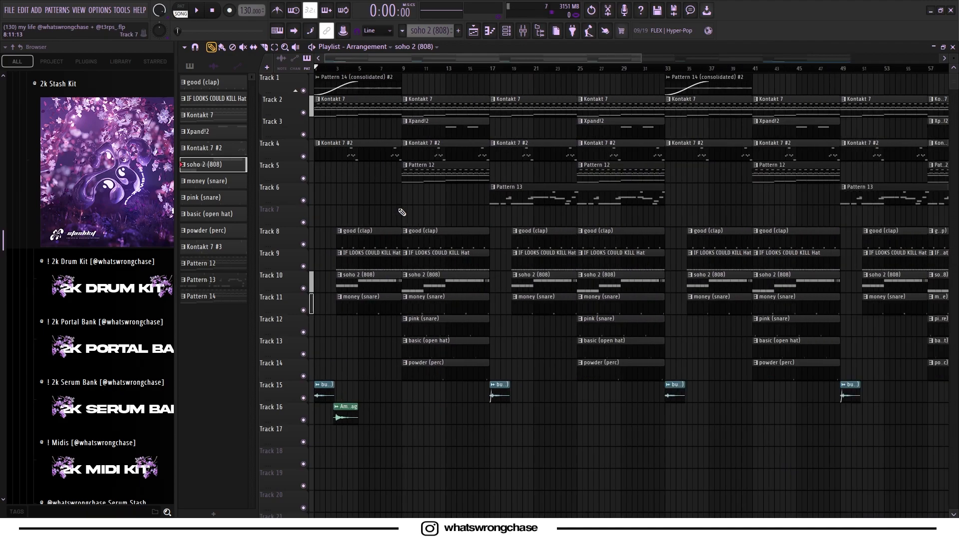
scroll(511, 200, "right", 2)
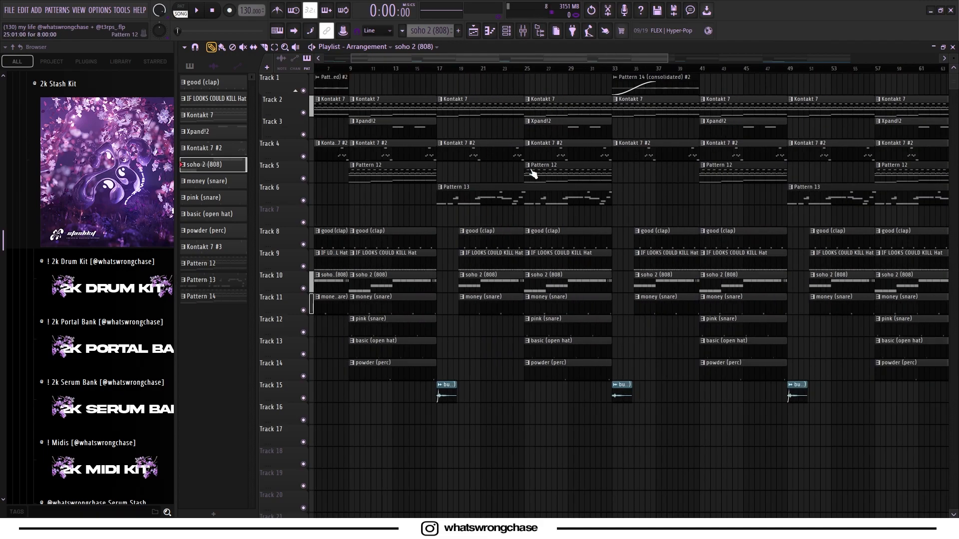
scroll(439, 223, "down", 2)
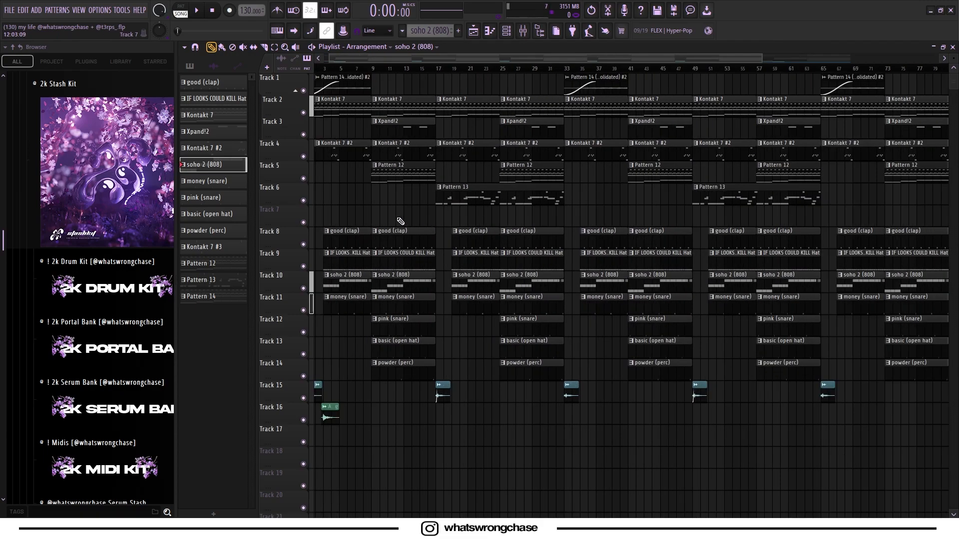
scroll(385, 207, "up", 2)
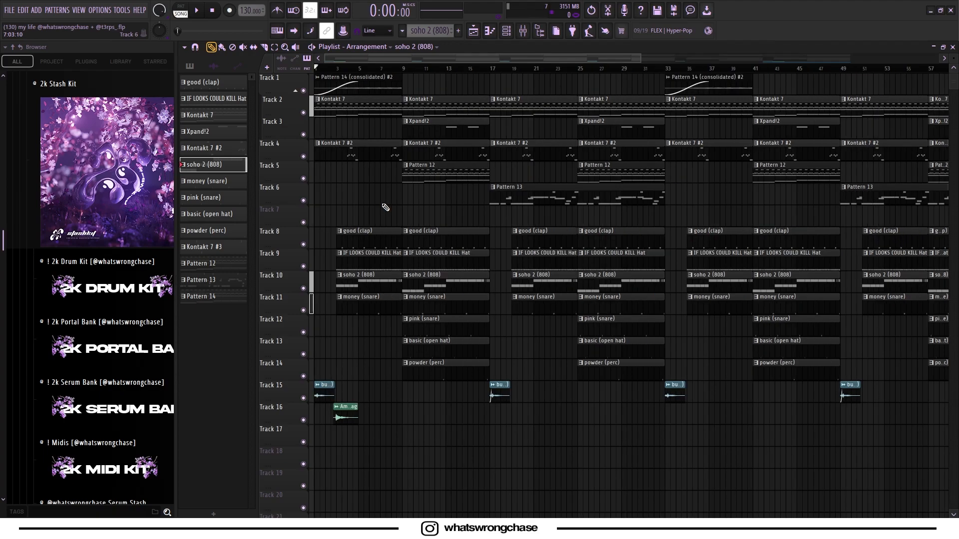